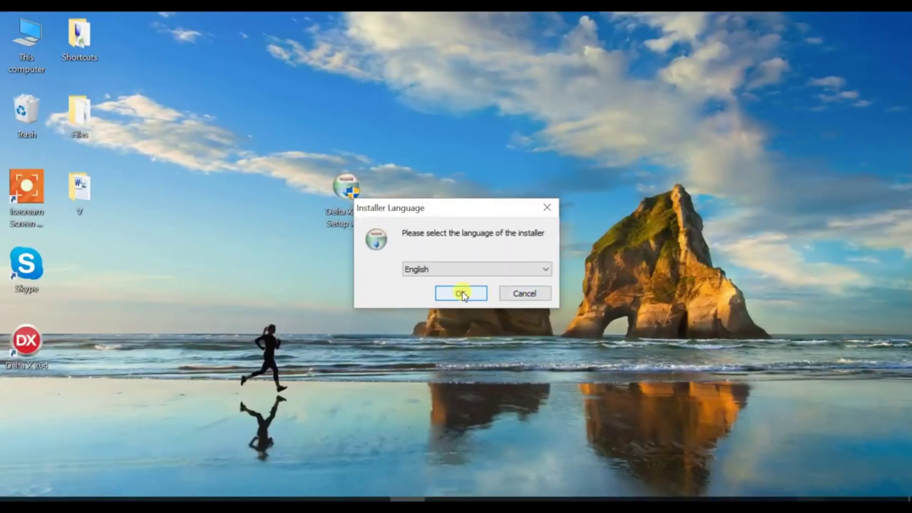
Install Delta X 1.2 x64 in English with default folders, a desktop shortcut and drivers
click(462, 295)
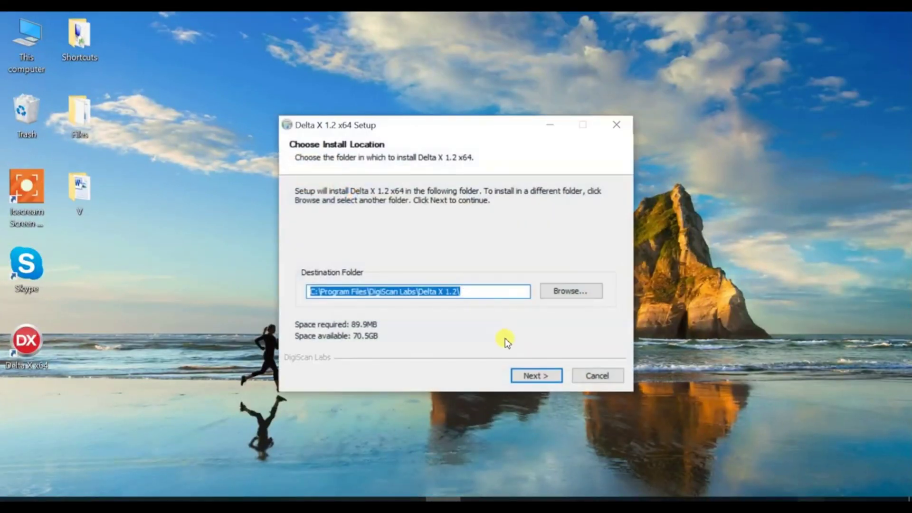
click(524, 375)
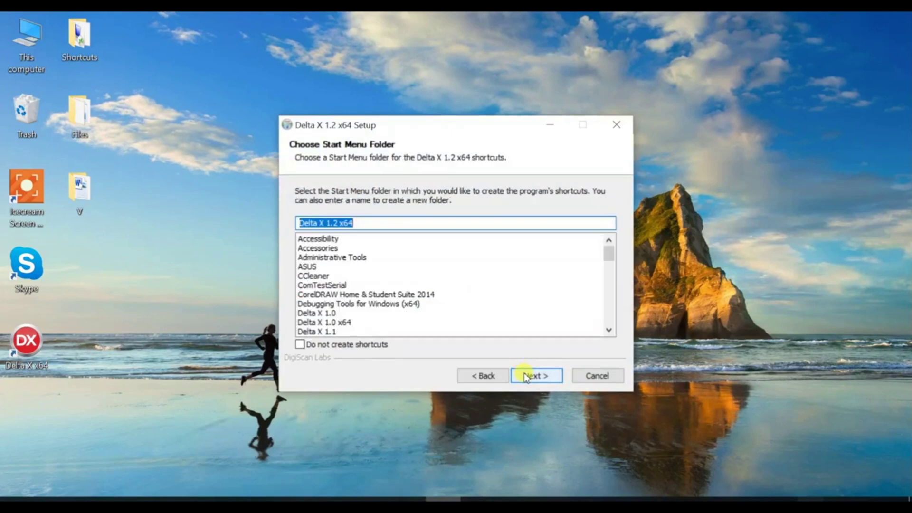
click(525, 377)
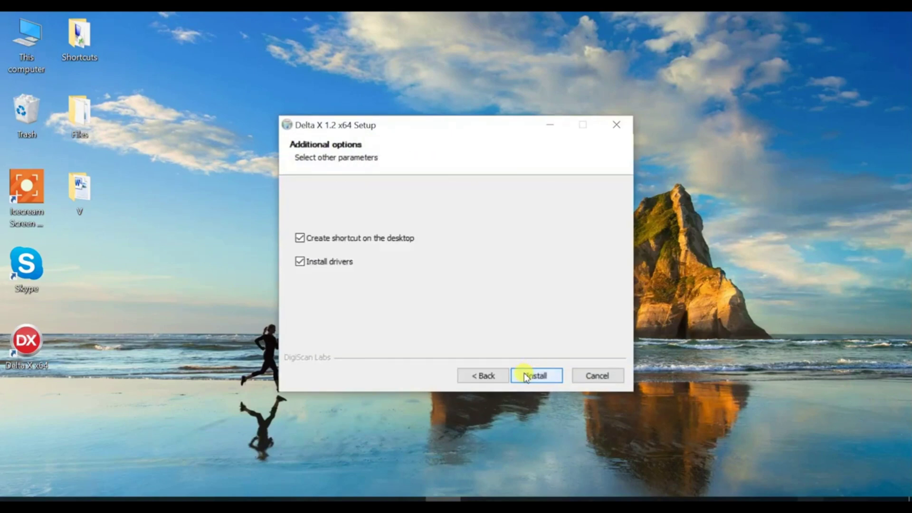
click(524, 375)
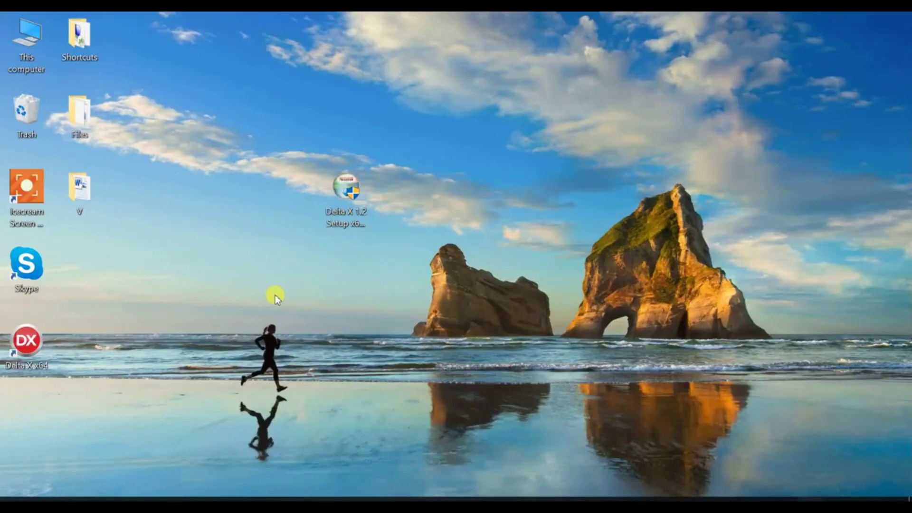
Launch Delta X and calibrate the receiver with the antenna disconnected
double_click(39, 343)
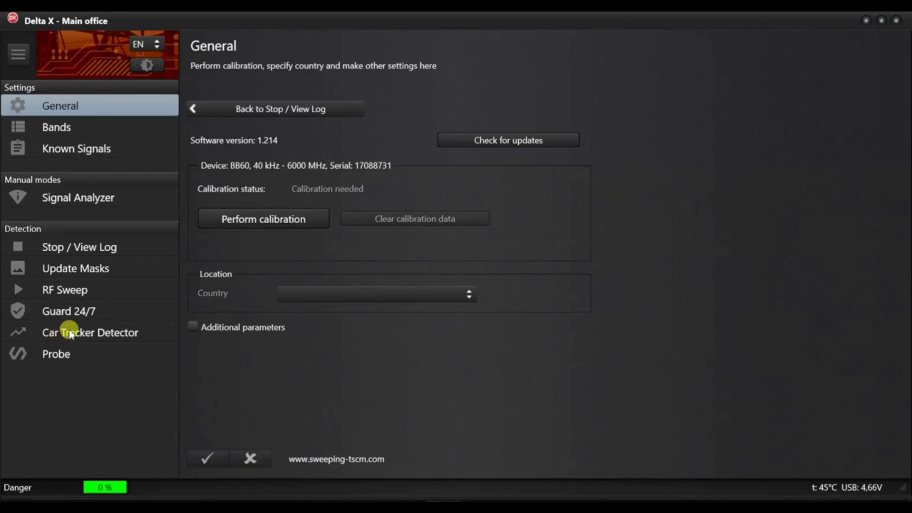
click(256, 222)
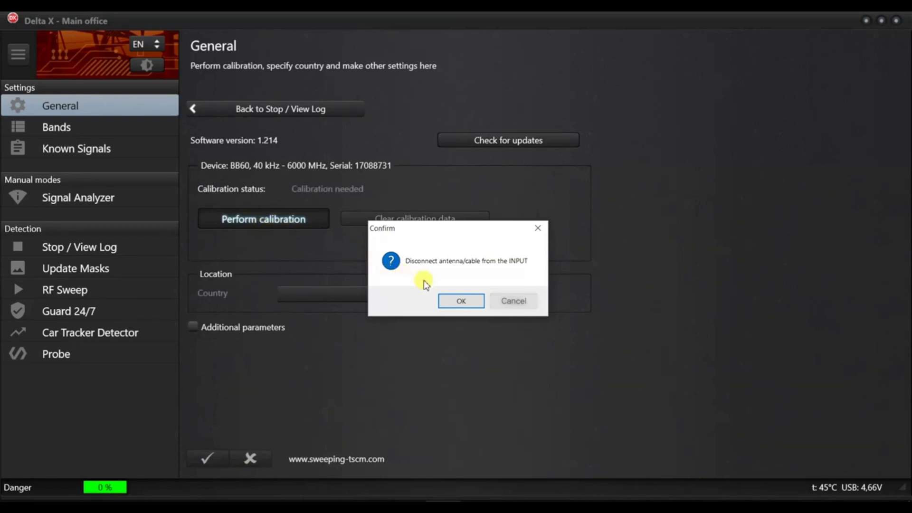
click(448, 301)
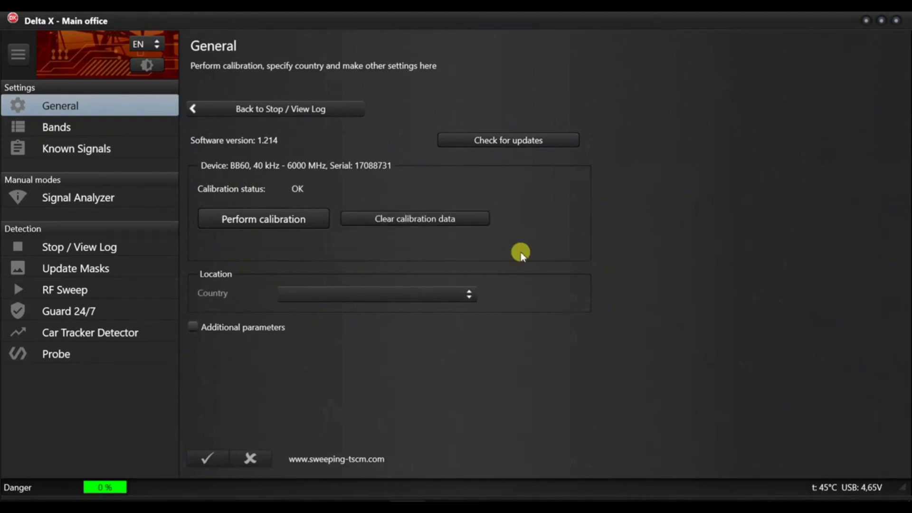
Set the country to United States with automatic band setup, replacing bands and known signals, then view the bands
click(466, 293)
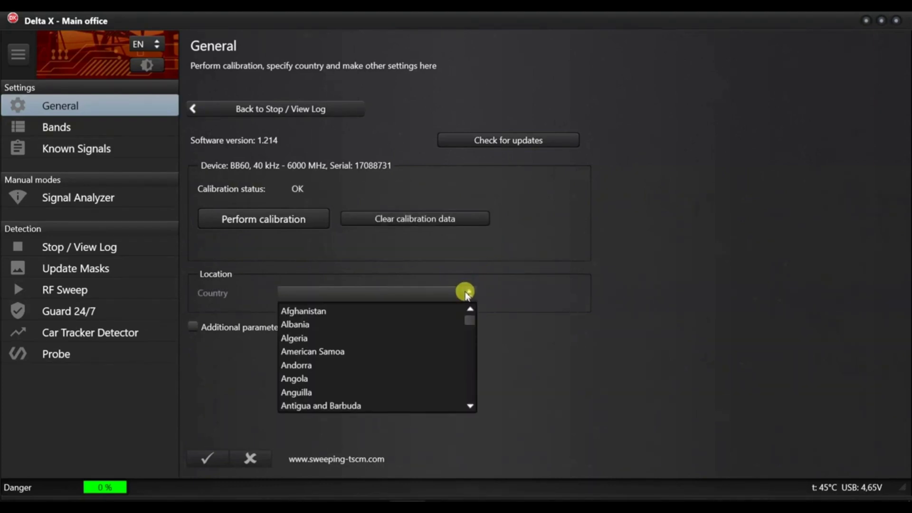
drag(469, 319, 472, 396)
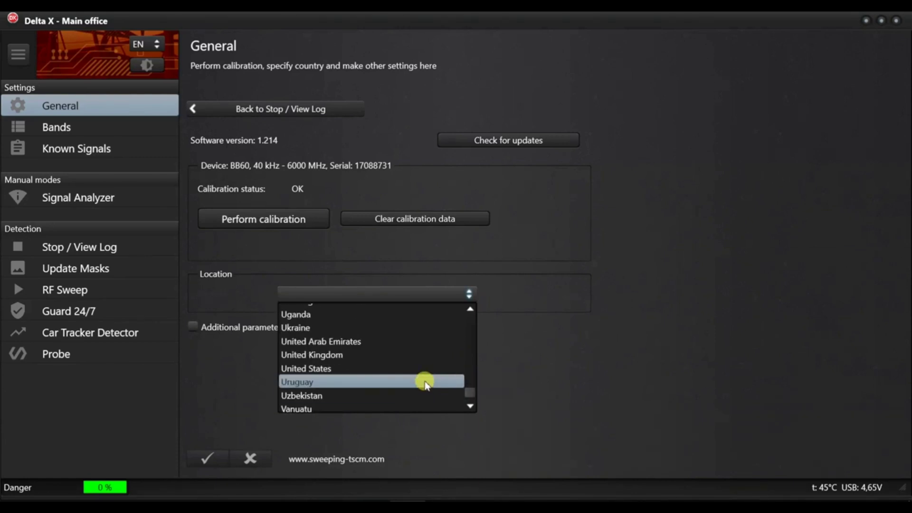
click(418, 372)
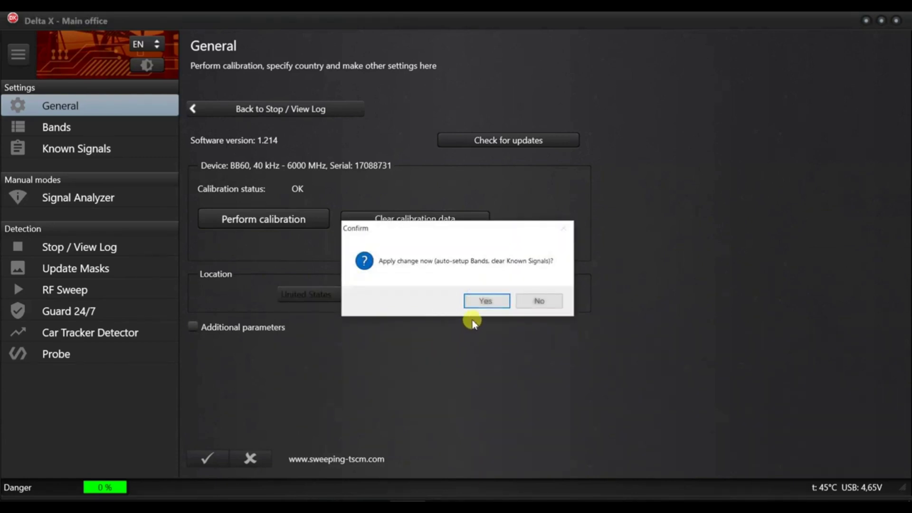
click(483, 305)
click(459, 298)
click(457, 297)
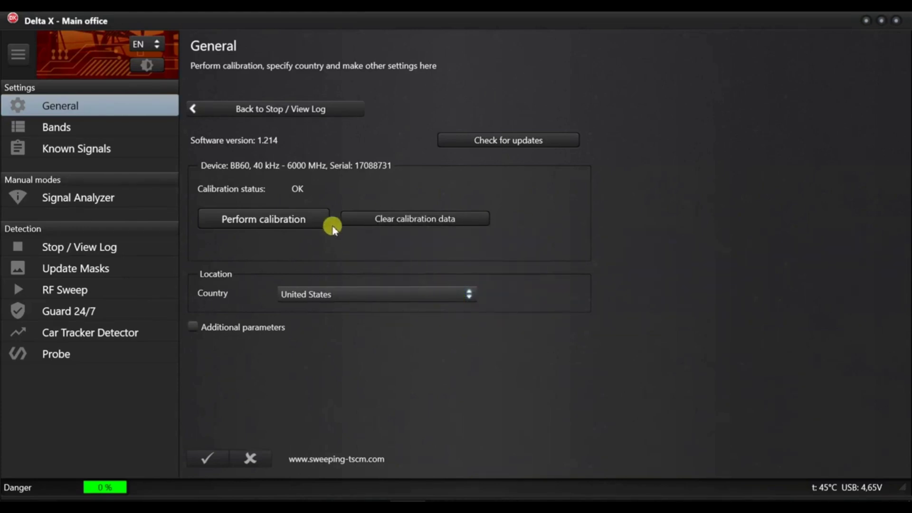
click(81, 129)
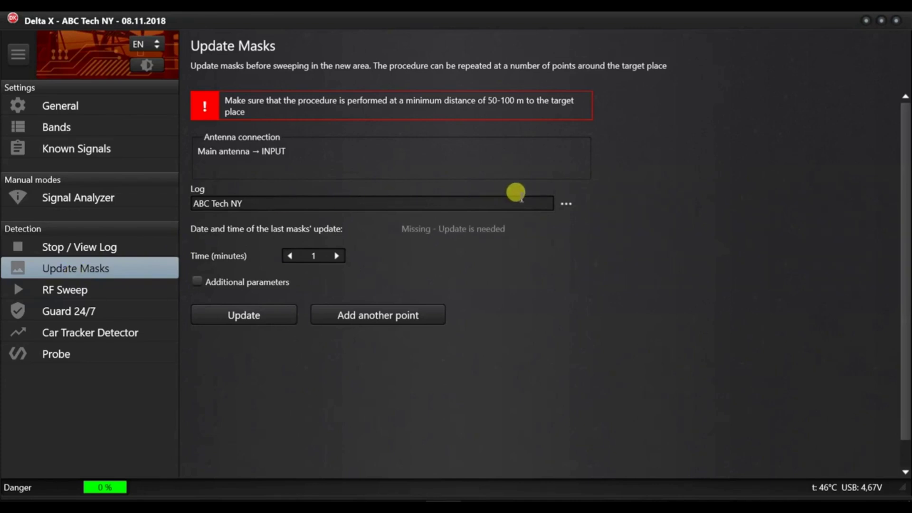
Browse the saved logs, keep ABC Tech NY, and set a 1-minute mask measurement time
click(562, 204)
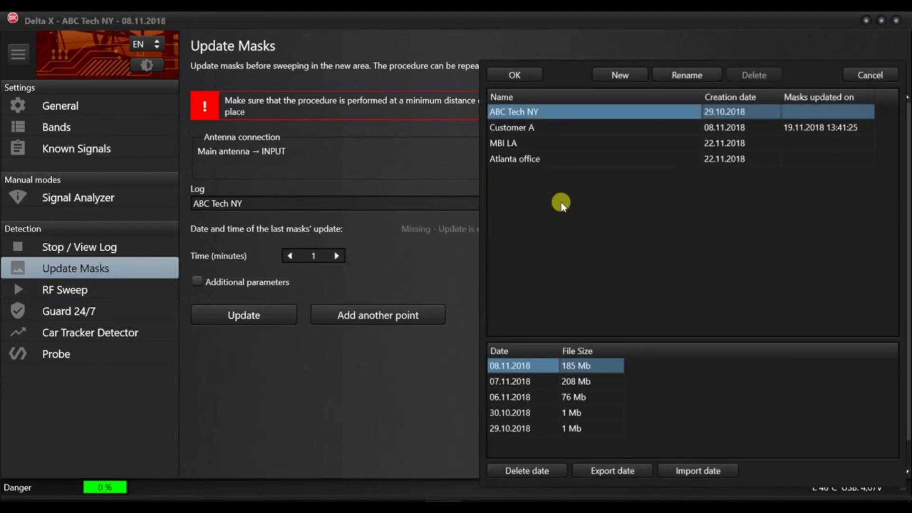
click(546, 128)
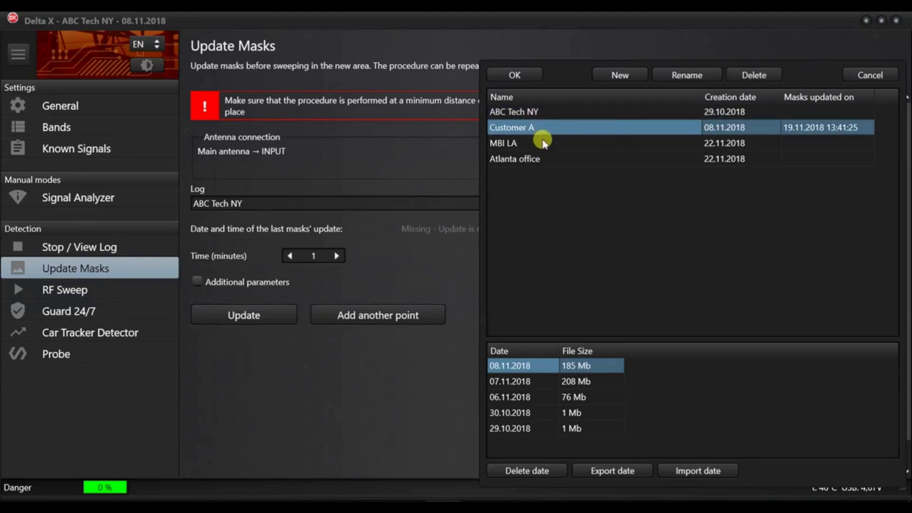
click(544, 144)
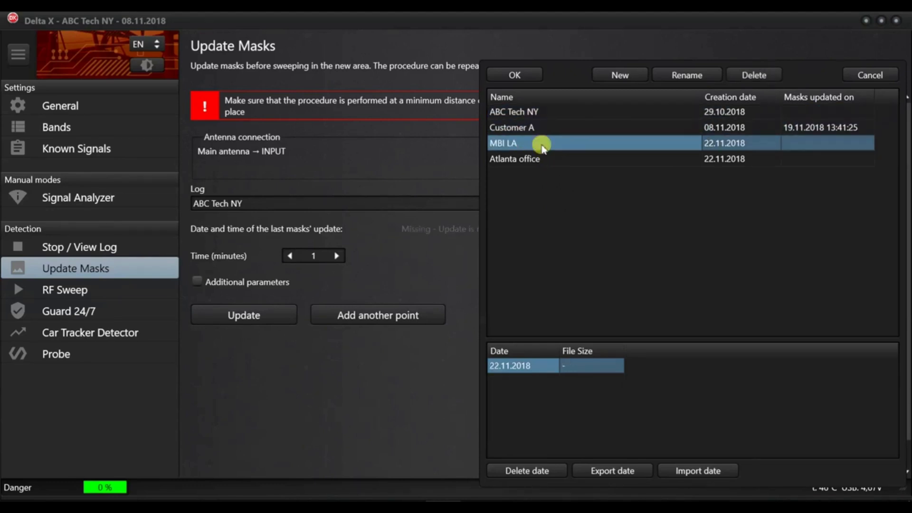
click(543, 160)
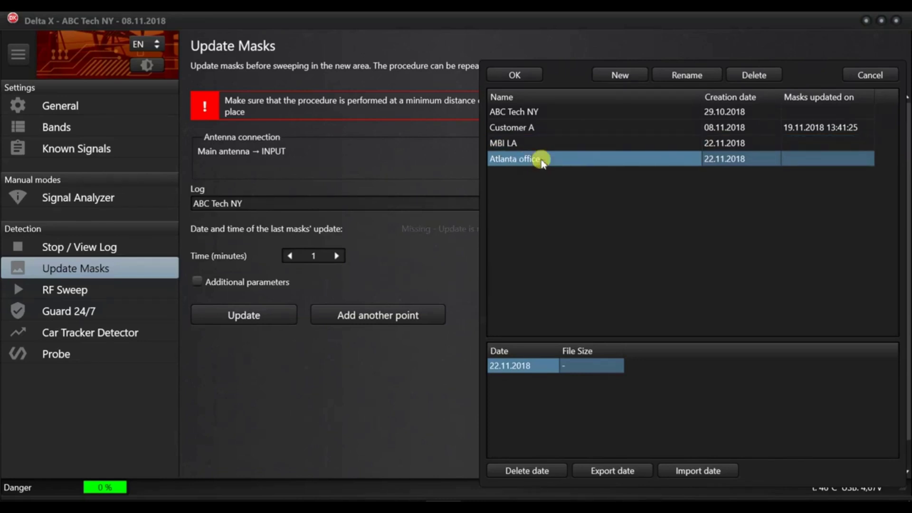
click(542, 113)
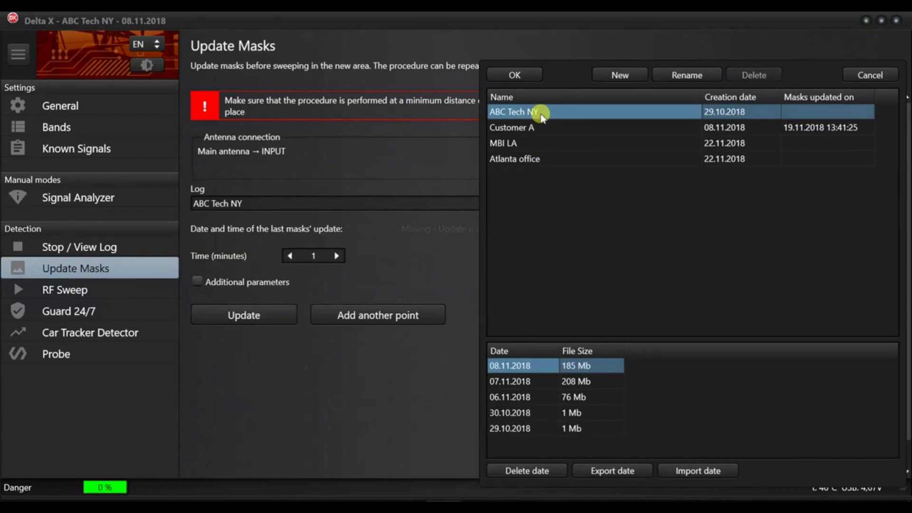
click(525, 78)
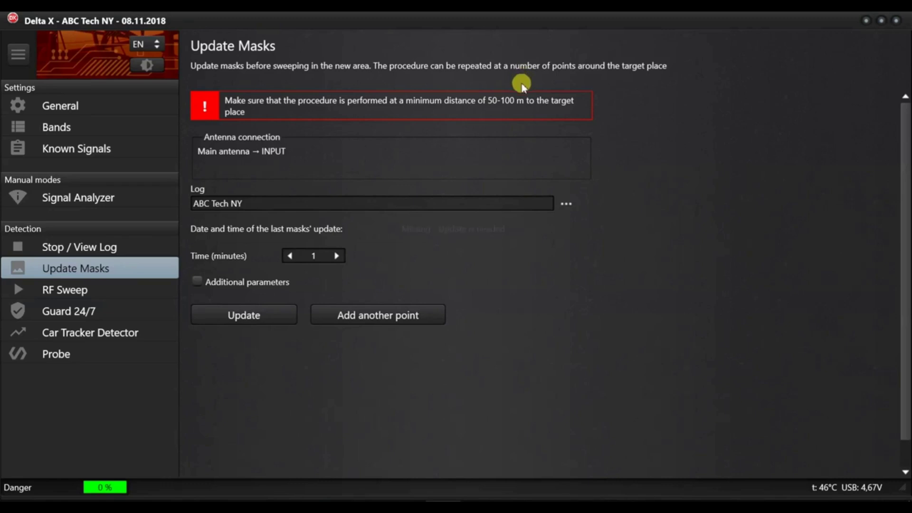
click(338, 257)
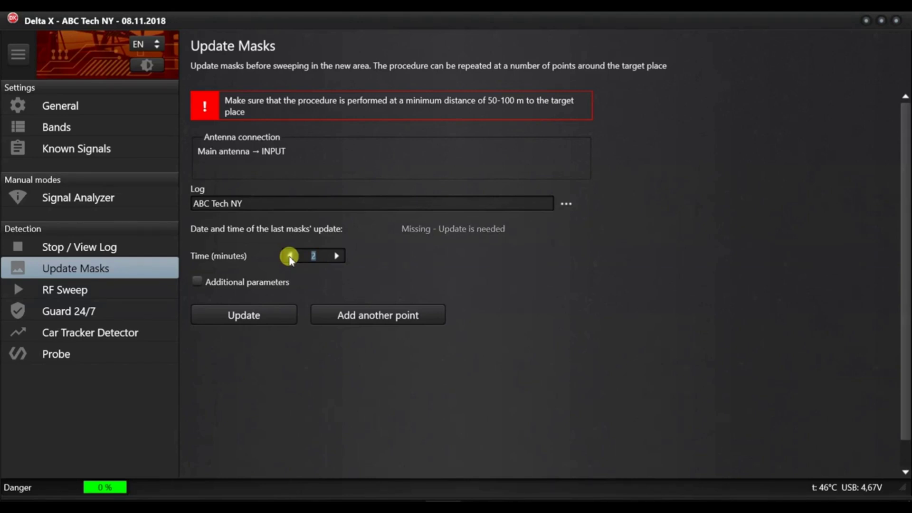
Run the mask update for the ABC Tech NY log until it completes
click(255, 316)
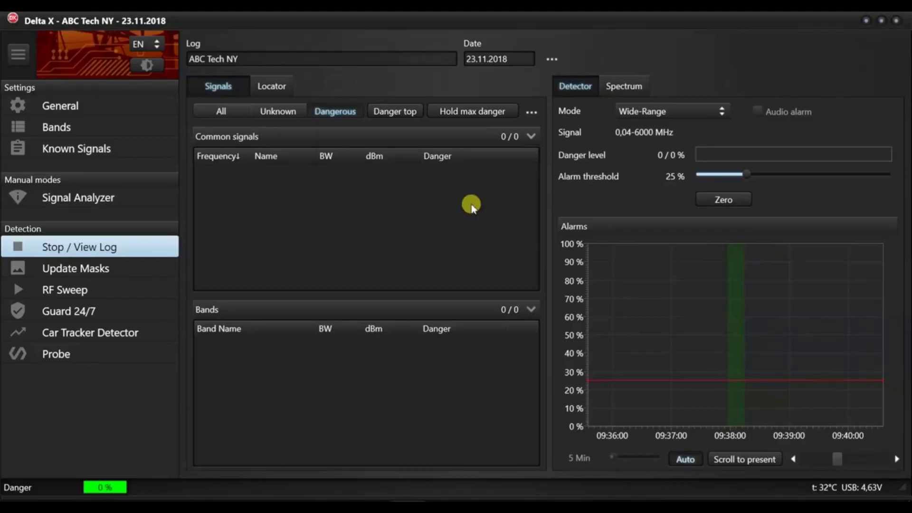
Start an RF sweep using the ABC Tech NY log
click(78, 286)
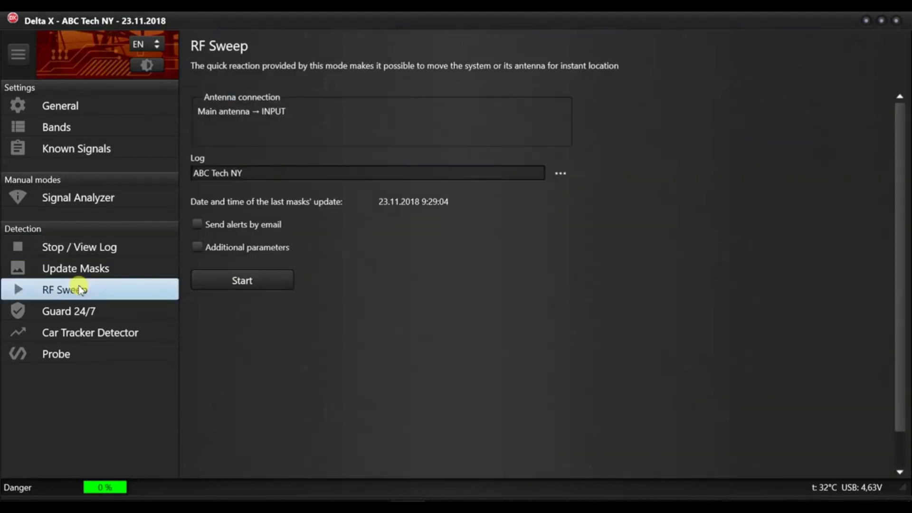
click(559, 174)
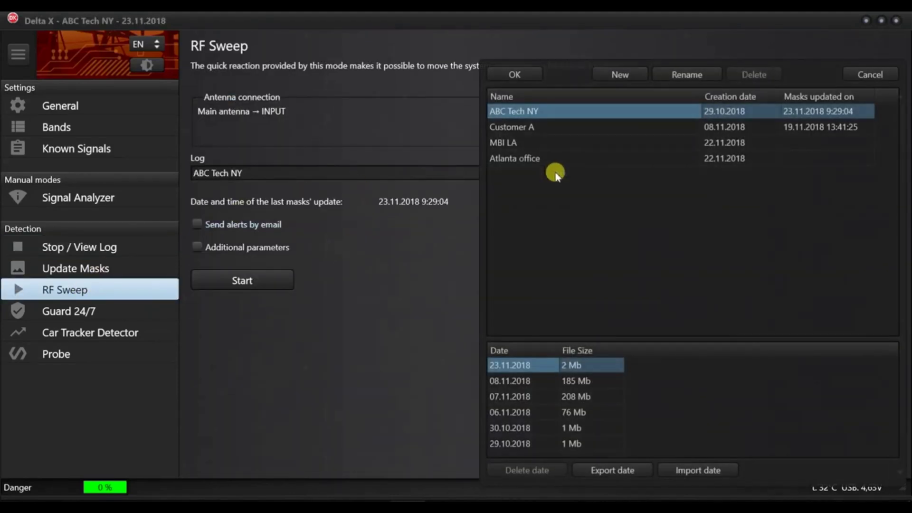
click(519, 75)
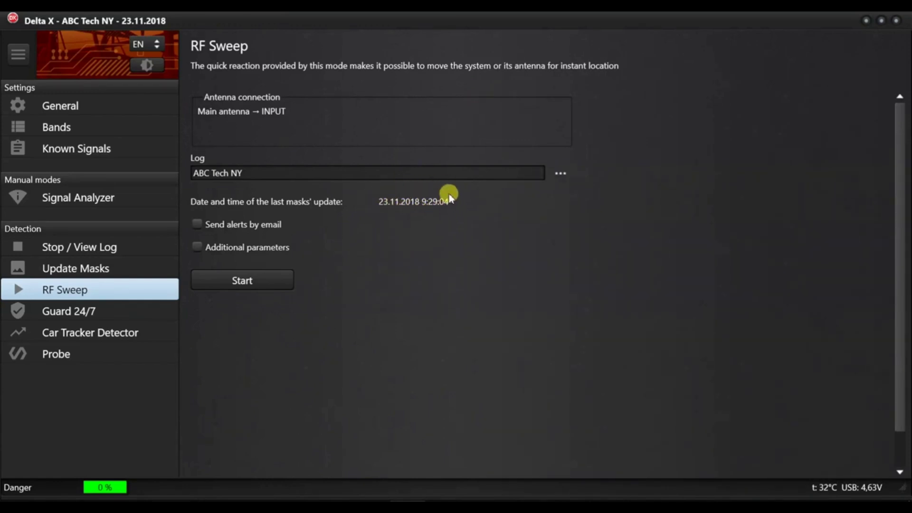
click(239, 285)
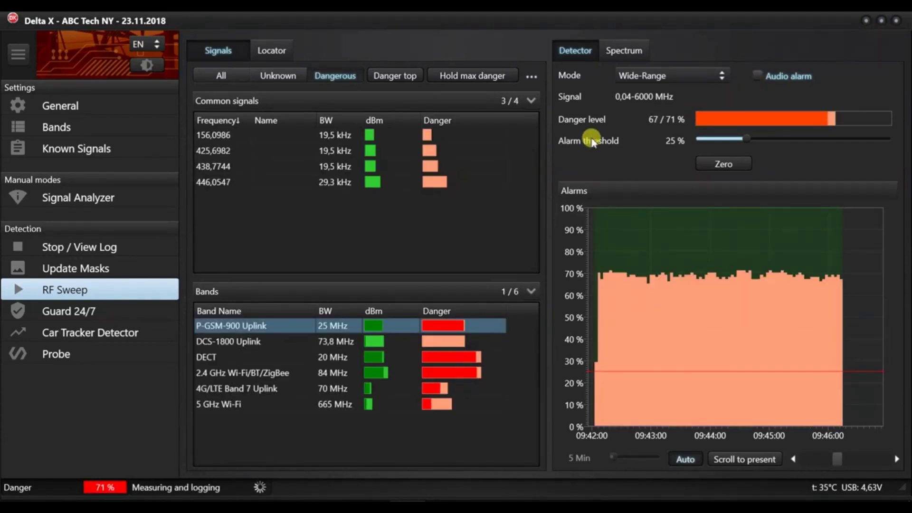
Widen the results, review all signals and bands, then filter back to Dangerous only
click(20, 53)
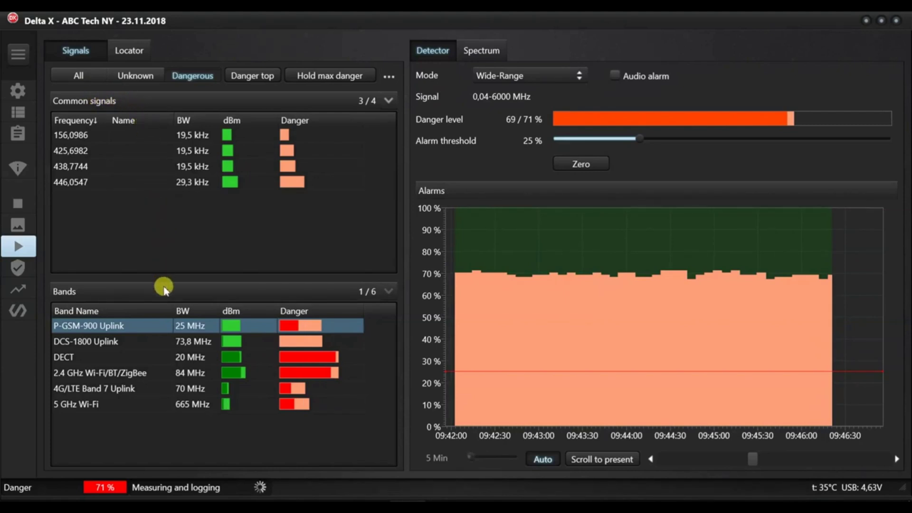
click(81, 74)
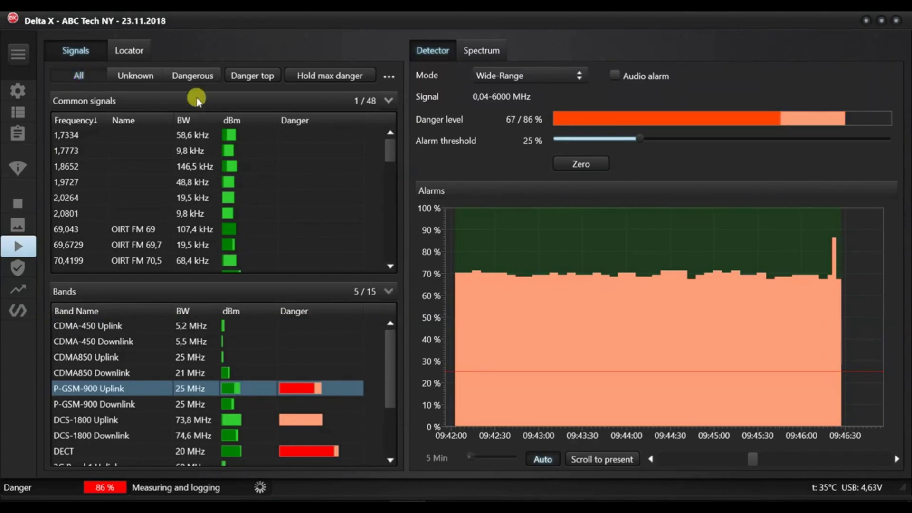
drag(387, 143, 397, 179)
drag(396, 342, 366, 312)
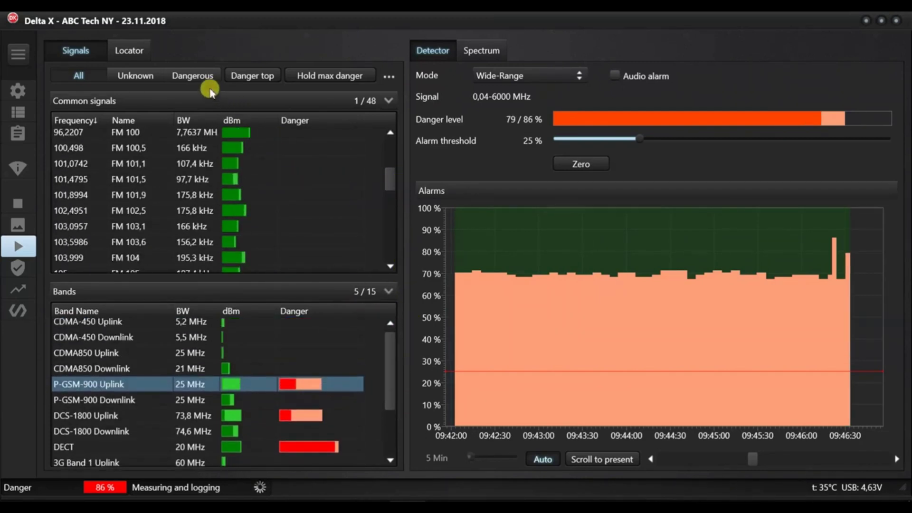
click(199, 76)
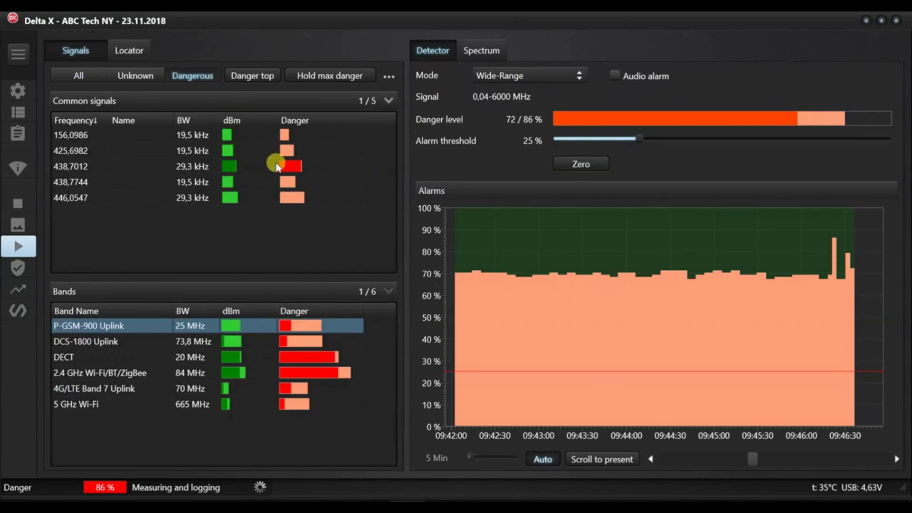
Inspect the 433,9502, 446,0547 and 868,125 MHz signal spectra and turn on persistence
double_click(277, 166)
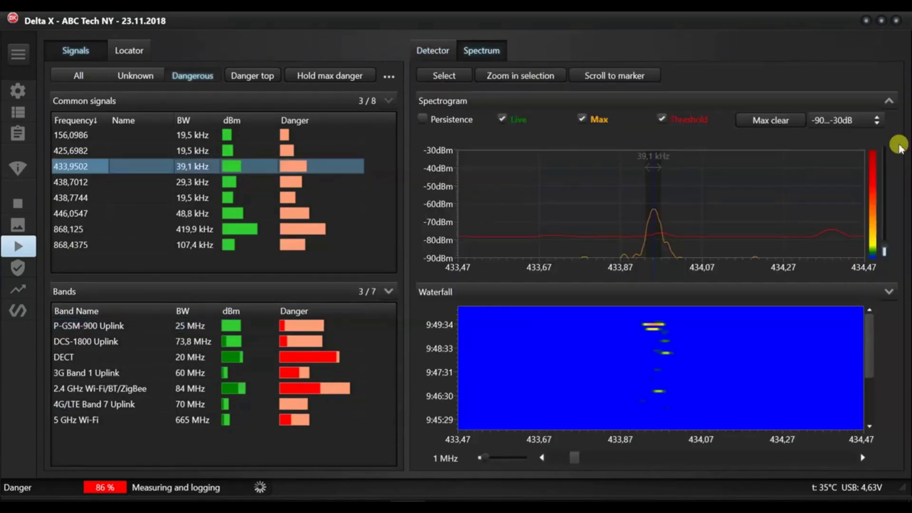
double_click(82, 213)
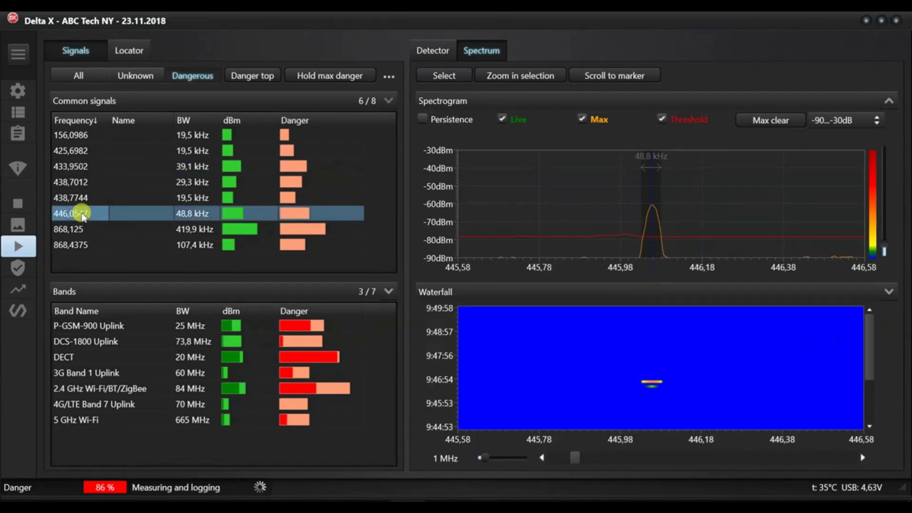
double_click(82, 229)
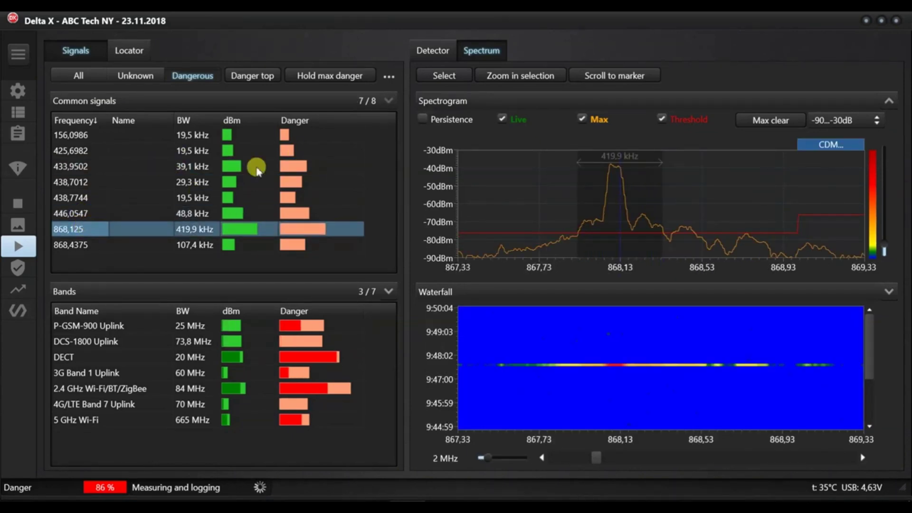
click(454, 119)
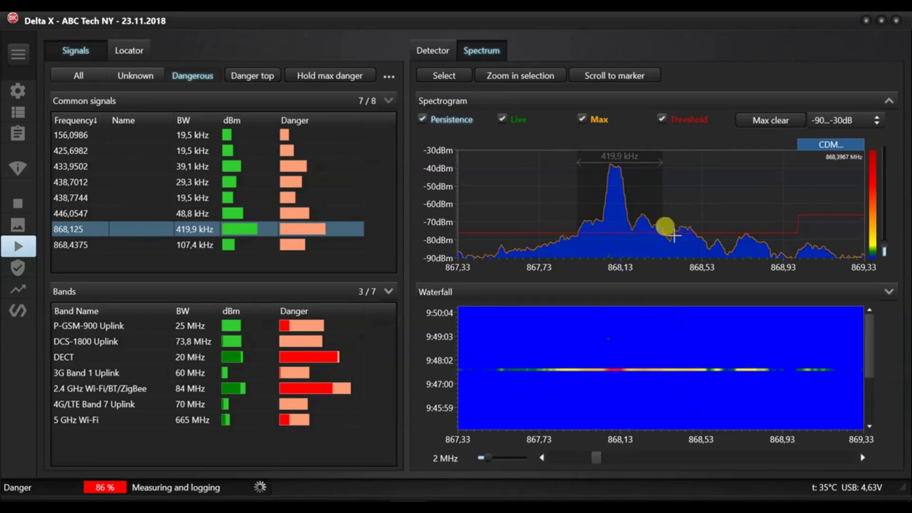
Hide max-hold, check the 438,7744 and 438,7012 signals, widen span to 5 MHz, view 868,4375
click(82, 216)
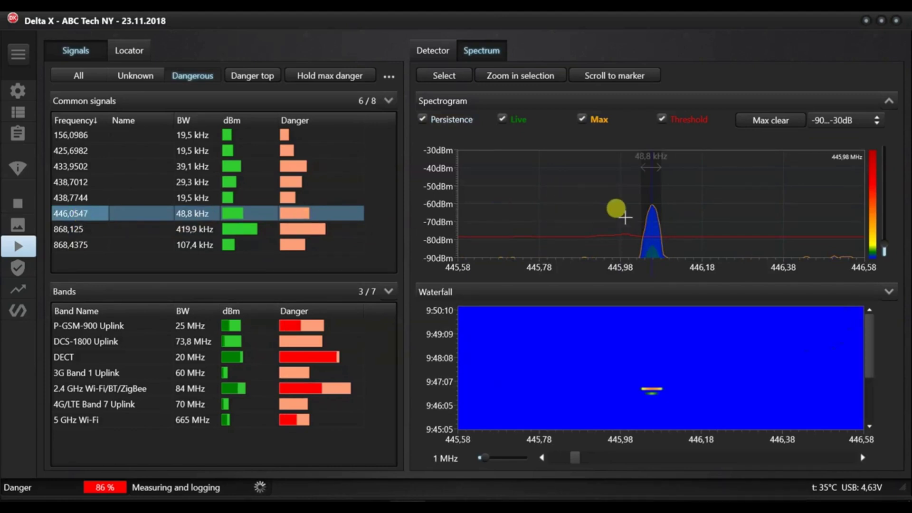
click(597, 119)
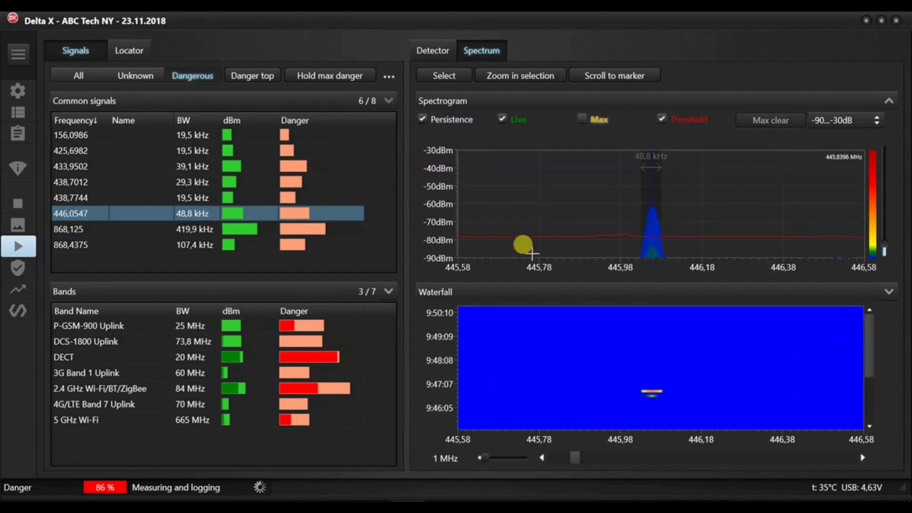
click(99, 198)
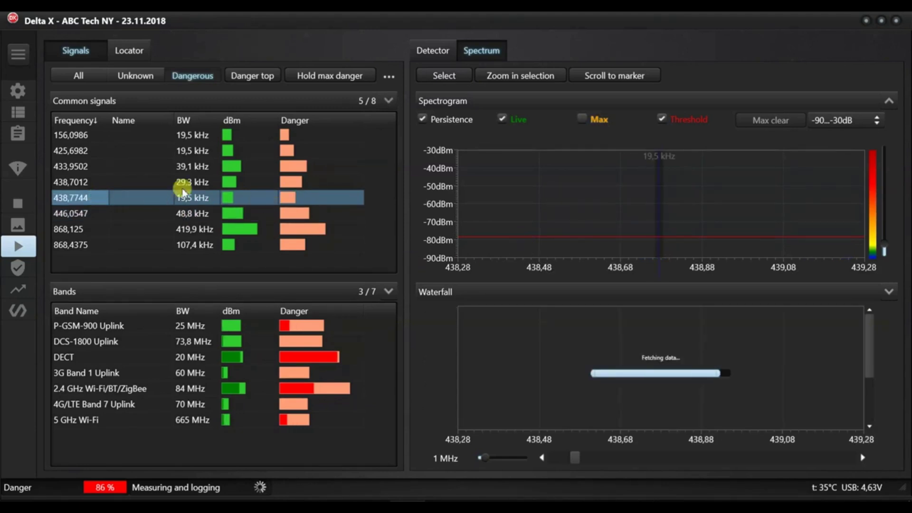
click(80, 183)
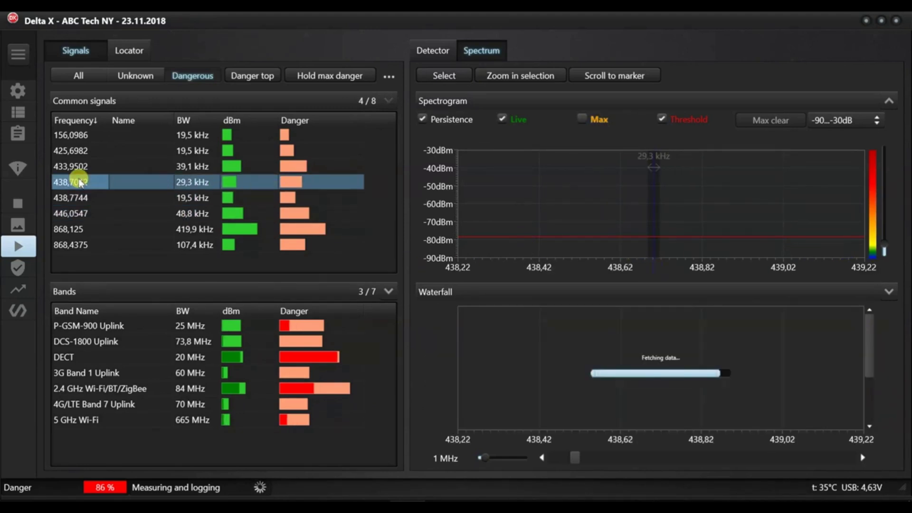
click(510, 455)
click(512, 456)
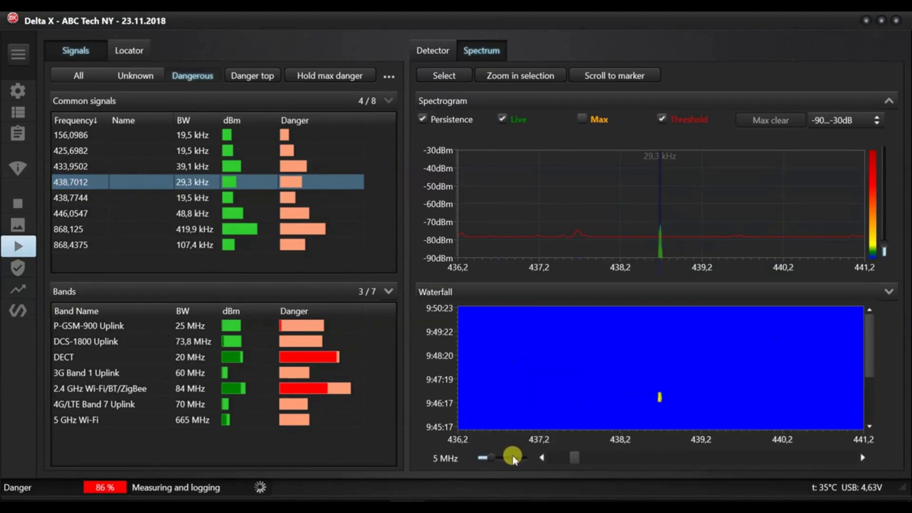
click(105, 243)
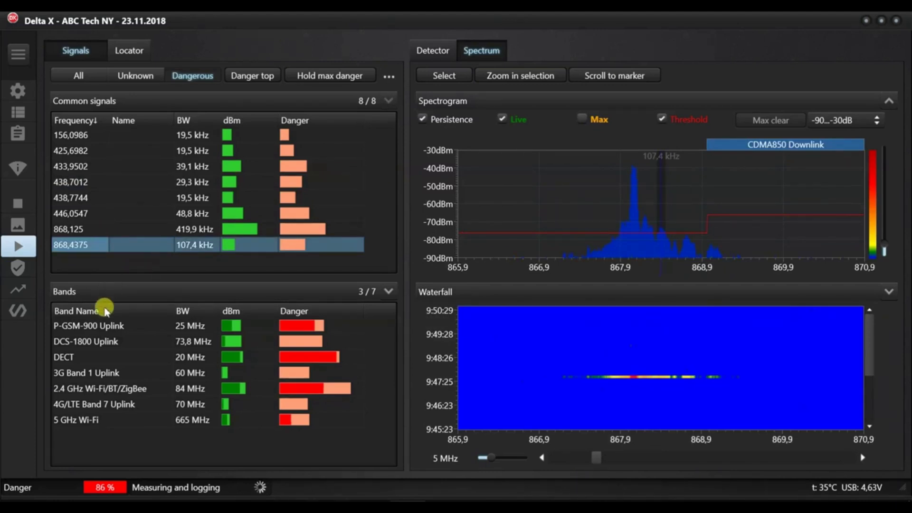
View the DECT band with level details and persistence off, then DCS-1800 and 3G Band 1 Uplink
click(98, 357)
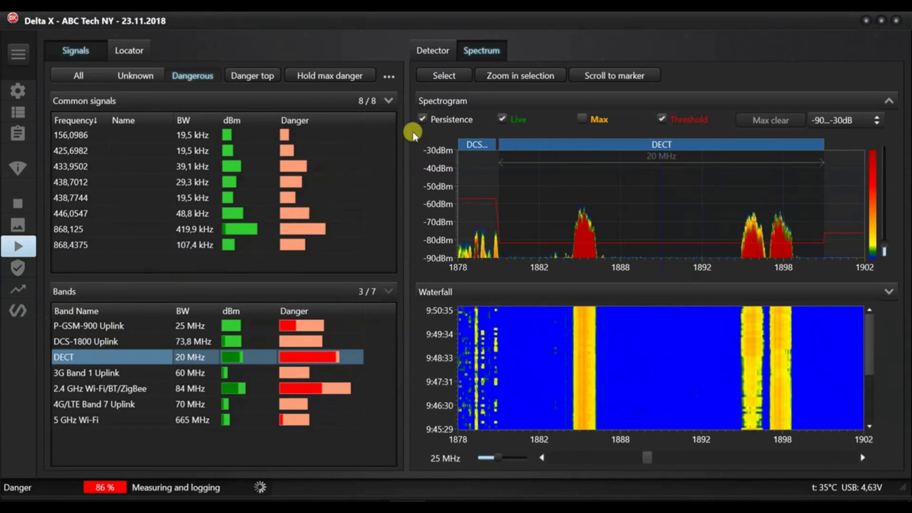
click(422, 120)
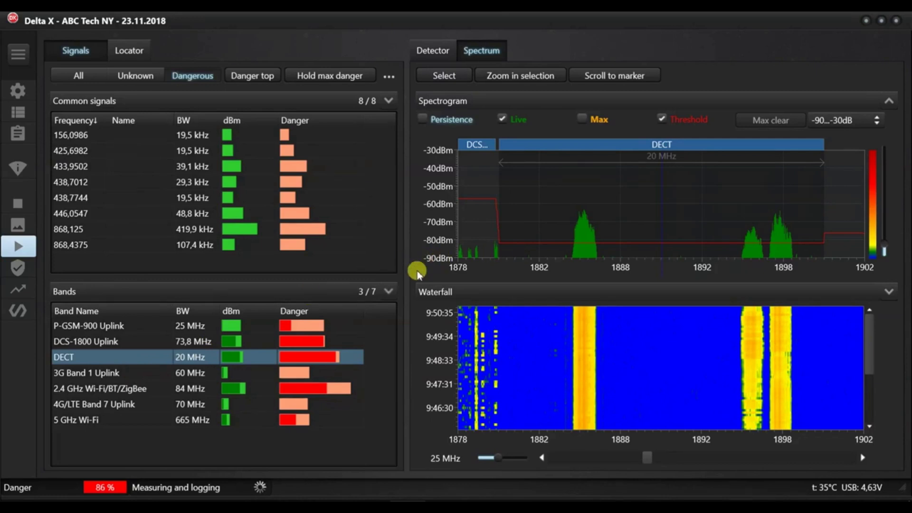
click(384, 291)
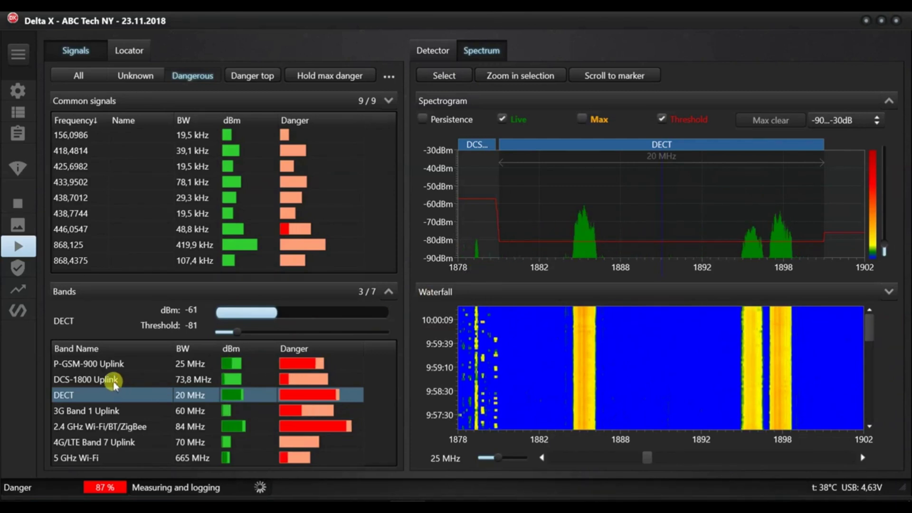
click(114, 380)
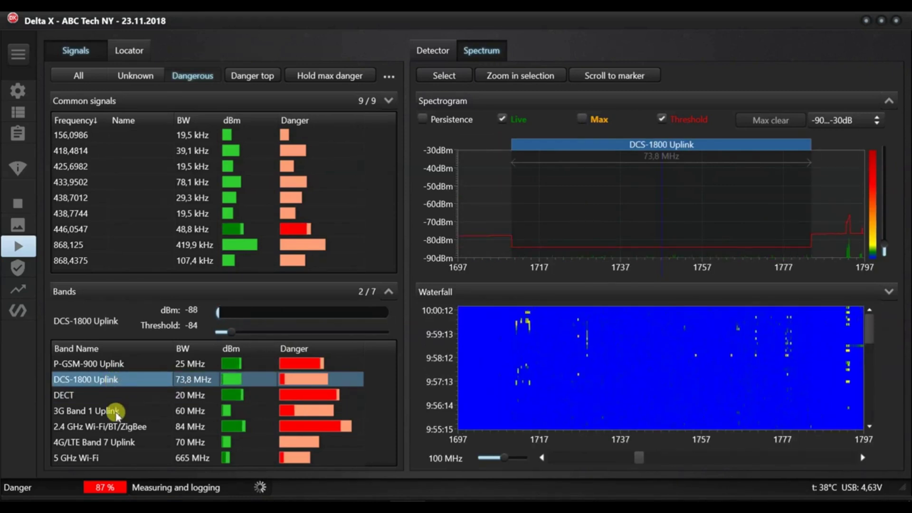
click(116, 415)
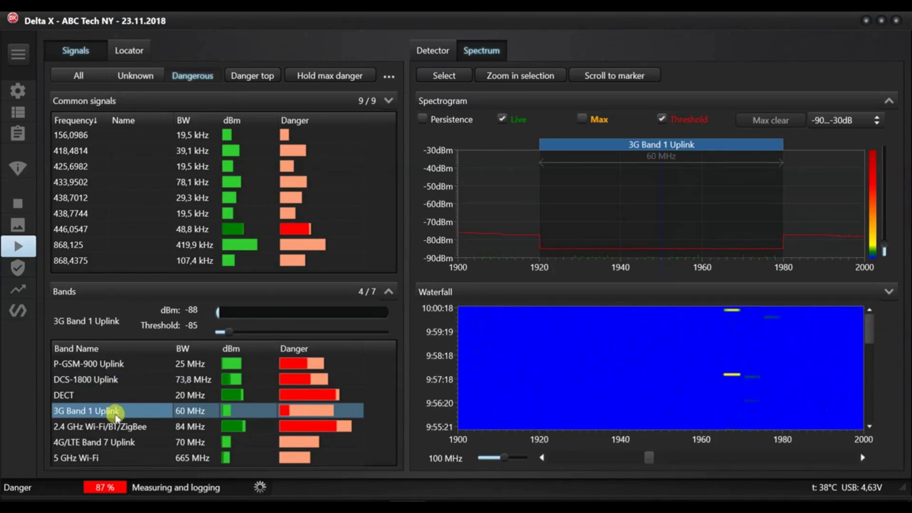
click(423, 119)
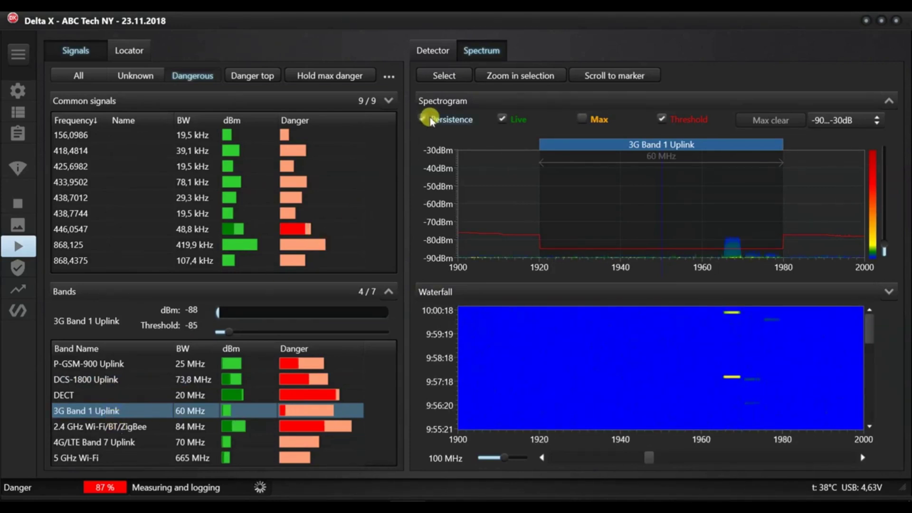
Check the 2.4 GHz and LTE Band 7 bands, ending on P-GSM-900 Uplink without persistence
click(148, 425)
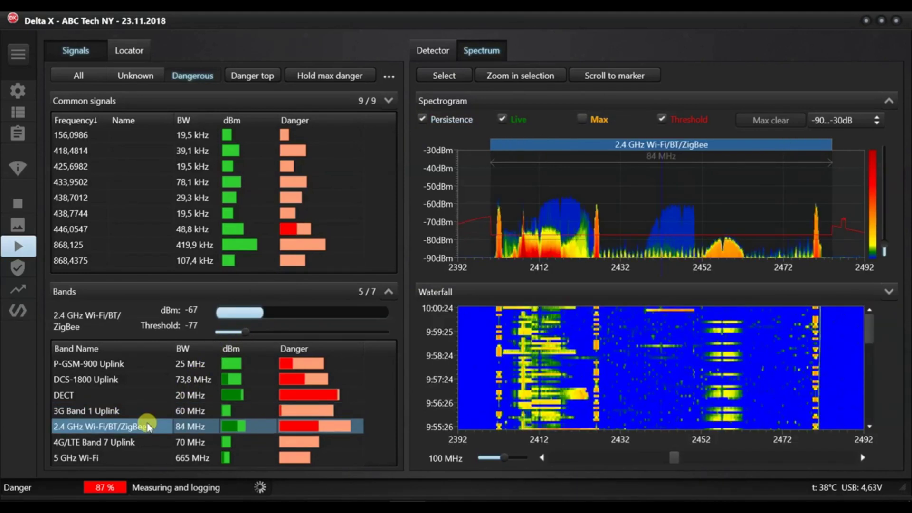
click(128, 442)
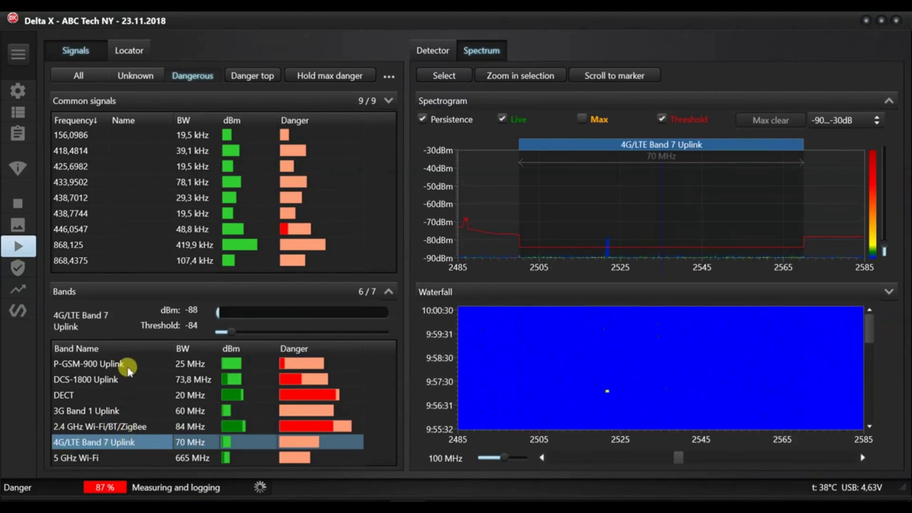
click(129, 366)
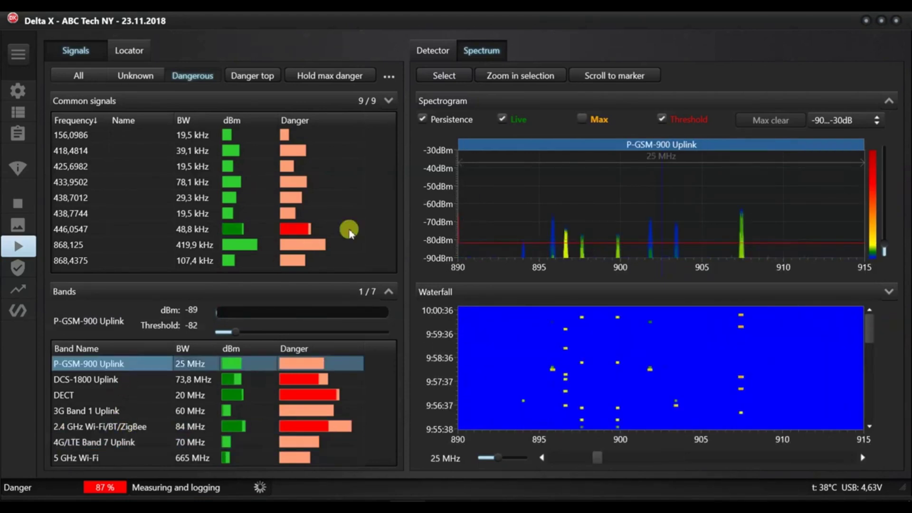
click(443, 121)
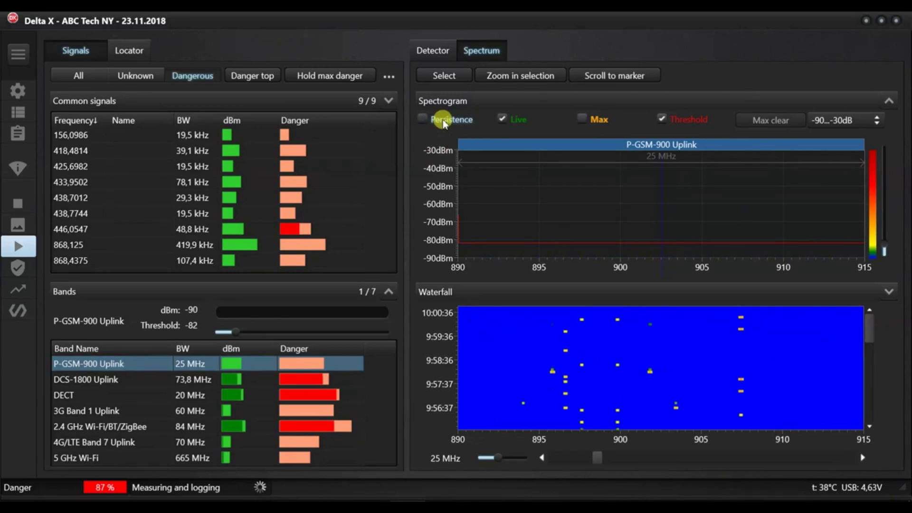
click(389, 291)
click(390, 291)
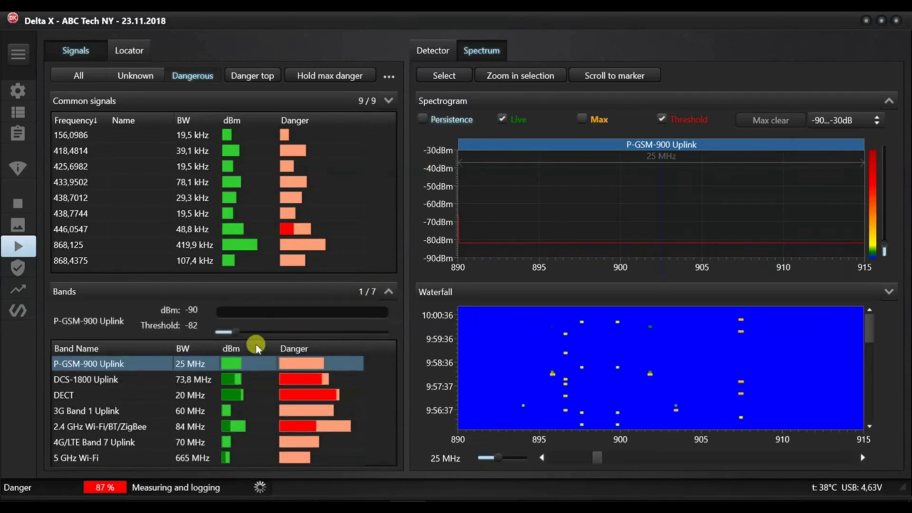
Set the DECT band's alarm threshold to -54 dBm, above its signal peaks
click(120, 396)
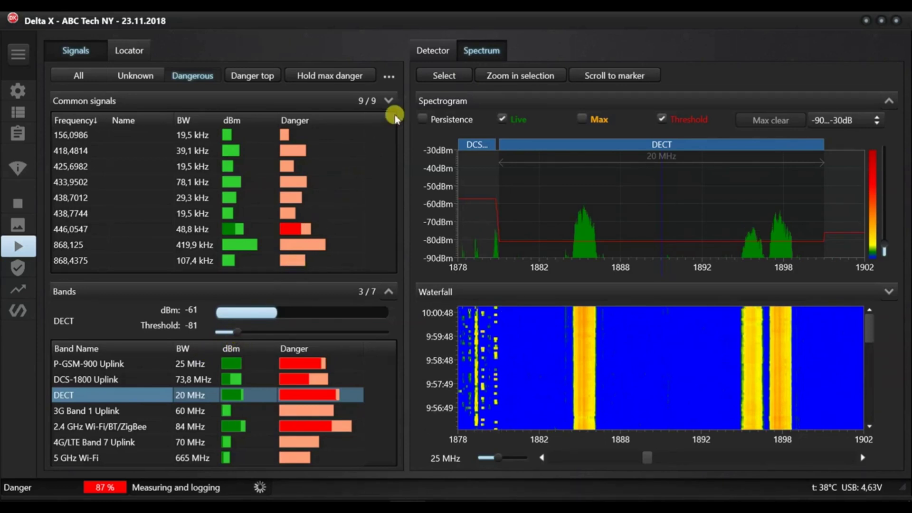
click(436, 53)
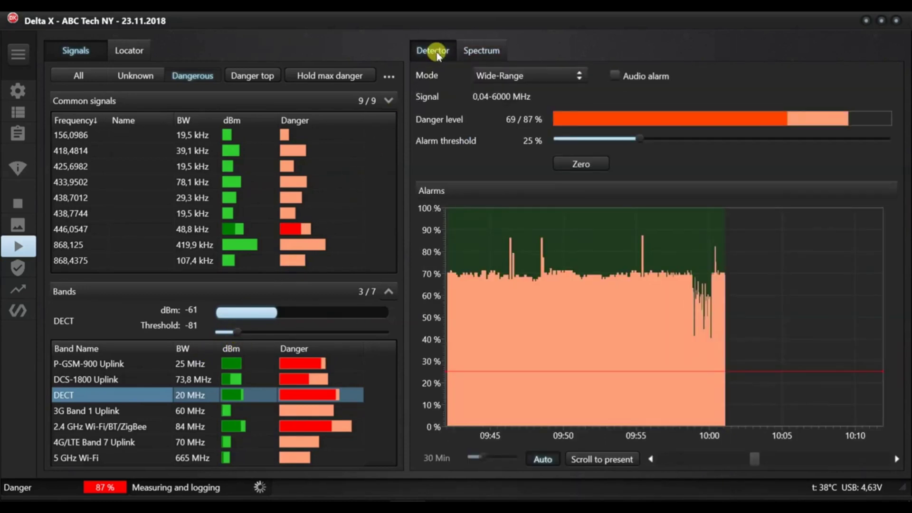
click(475, 51)
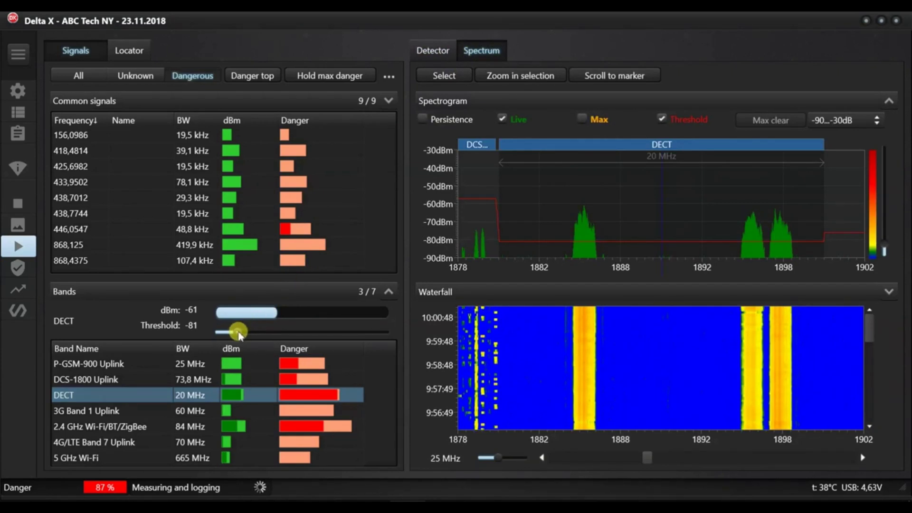
drag(239, 334, 301, 335)
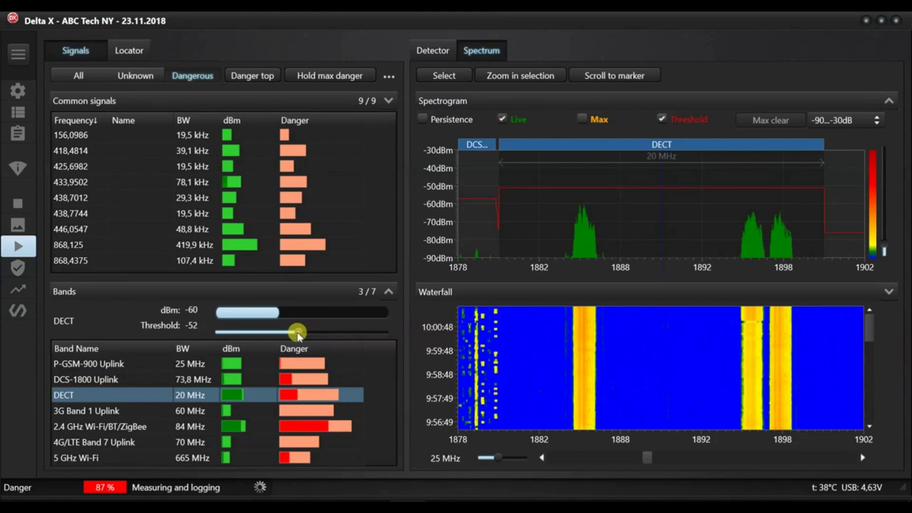
drag(296, 333, 296, 338)
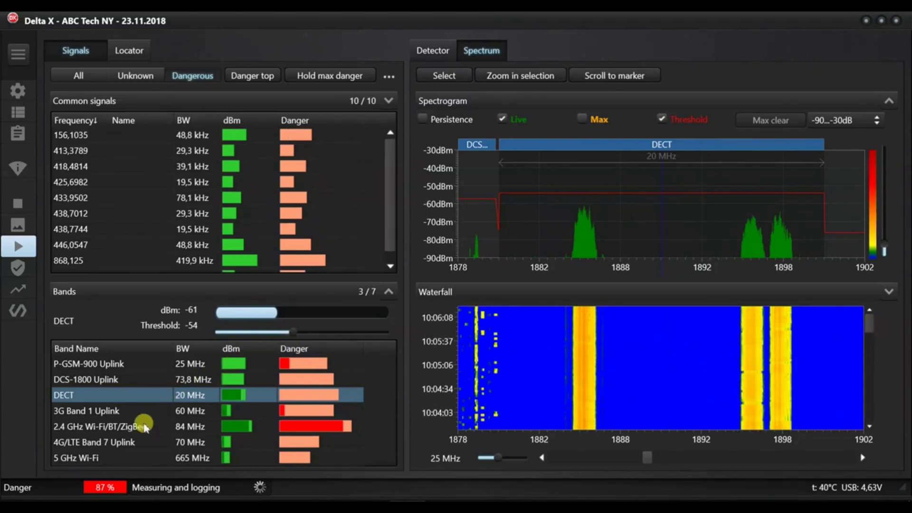
Raise the 2.4 GHz Wi-Fi/BT/ZigBee threshold from -77 to -51 dBm, leaving persistence off
click(144, 427)
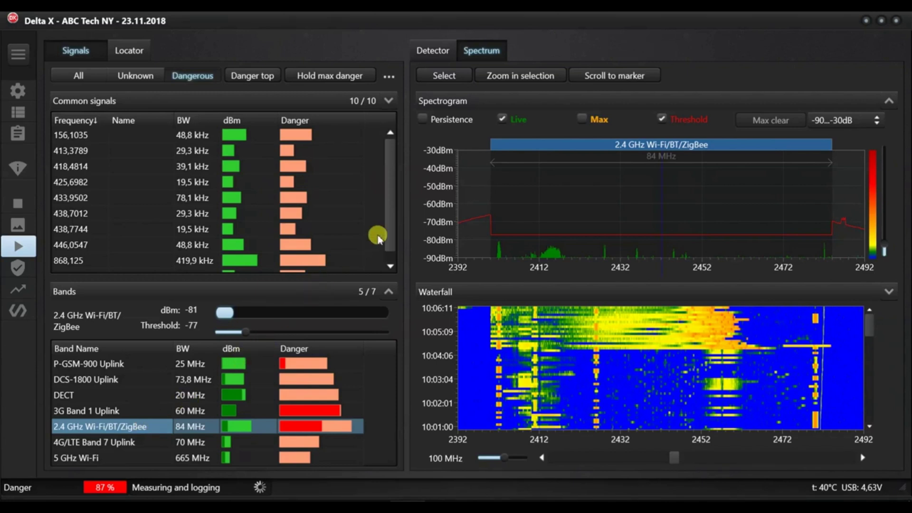
click(457, 120)
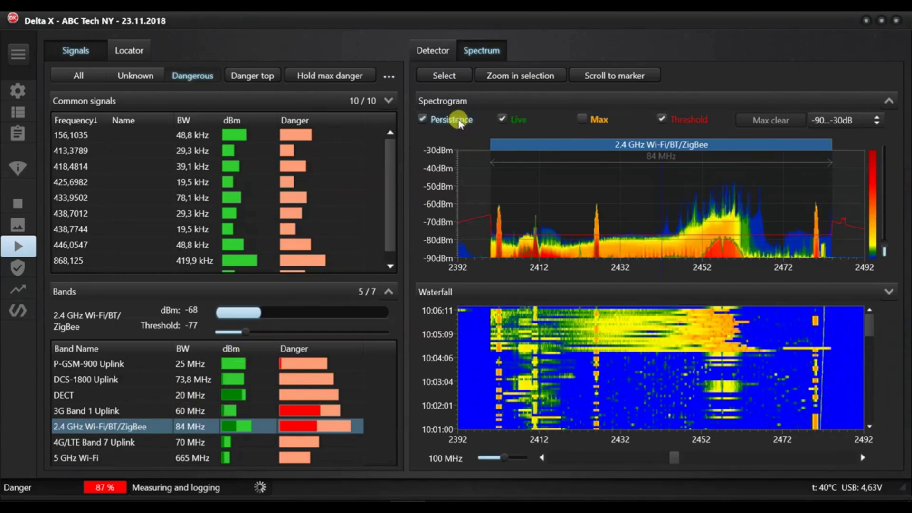
click(459, 124)
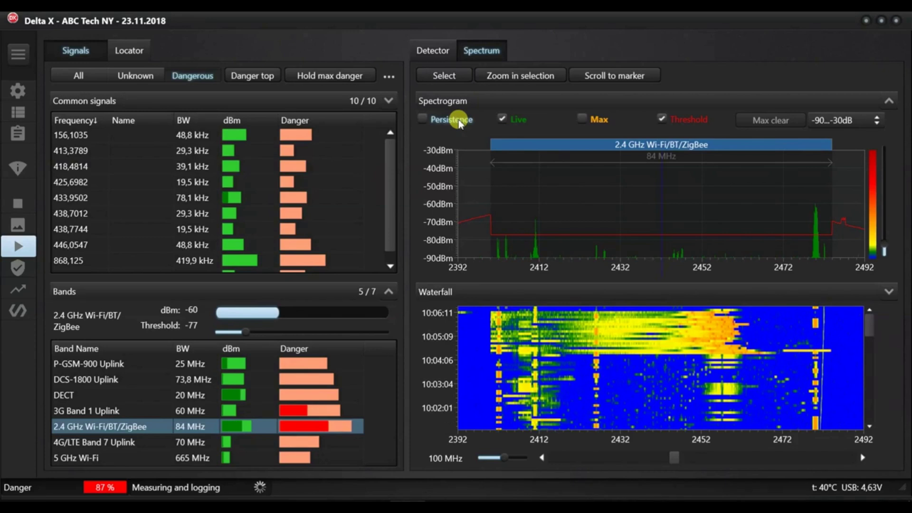
click(458, 119)
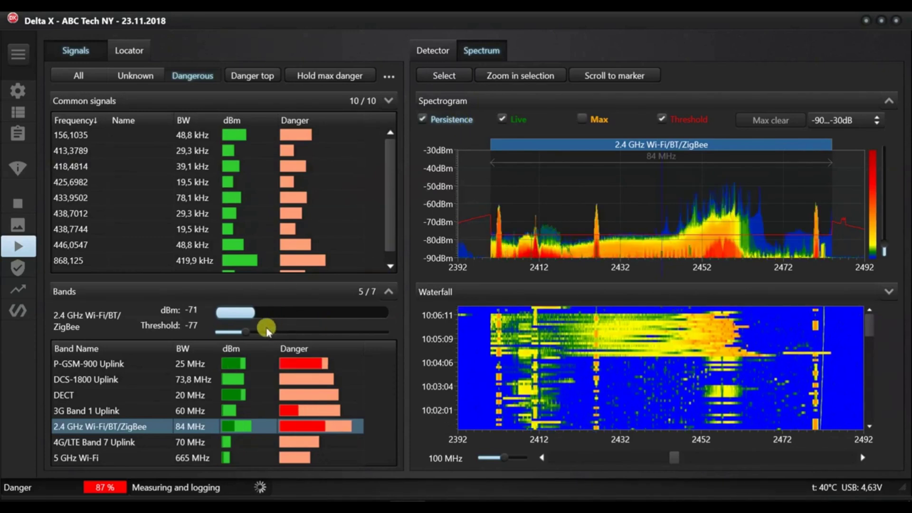
drag(245, 331, 309, 335)
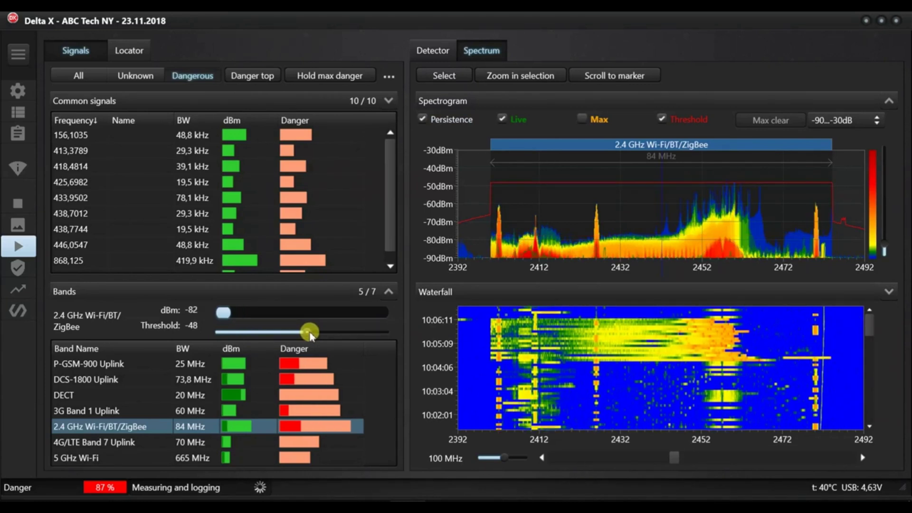
drag(308, 334, 302, 332)
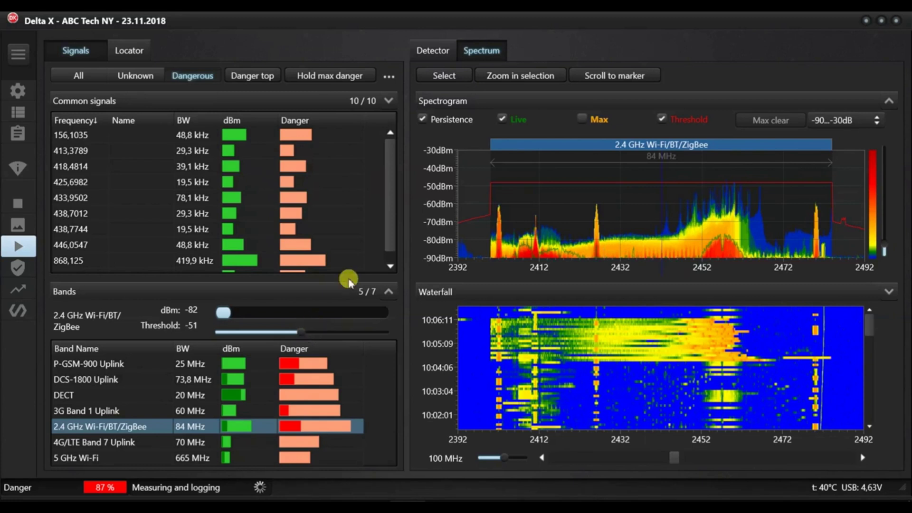
click(449, 121)
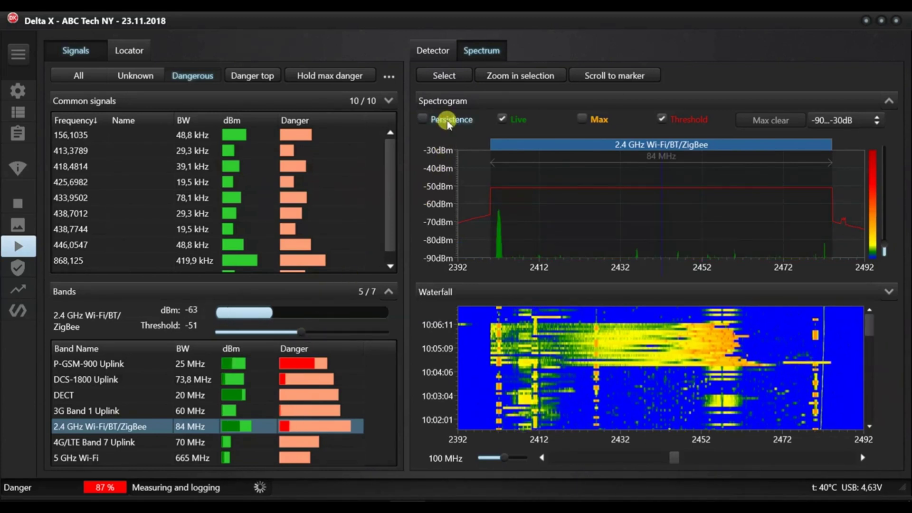
Display the 5000–6000 MHz Wi-Fi band with persistence enabled and its threshold at -79 dBm
click(117, 458)
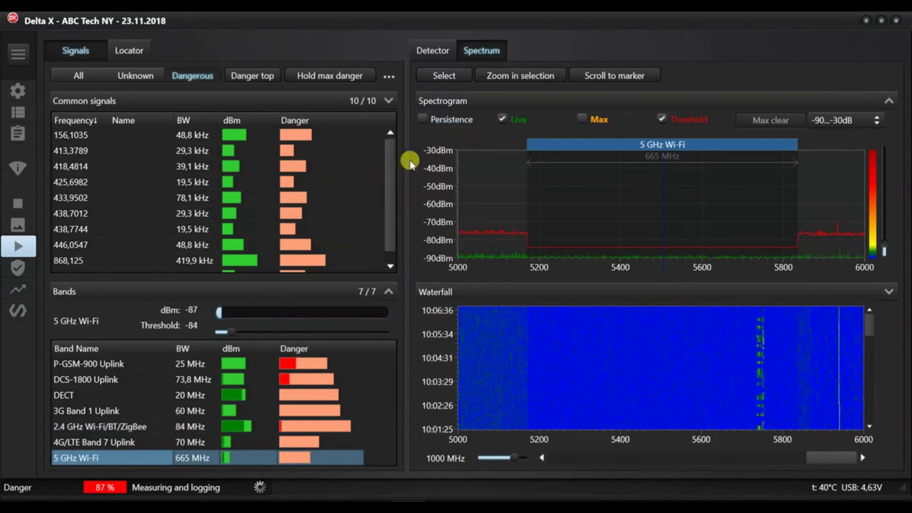
click(443, 121)
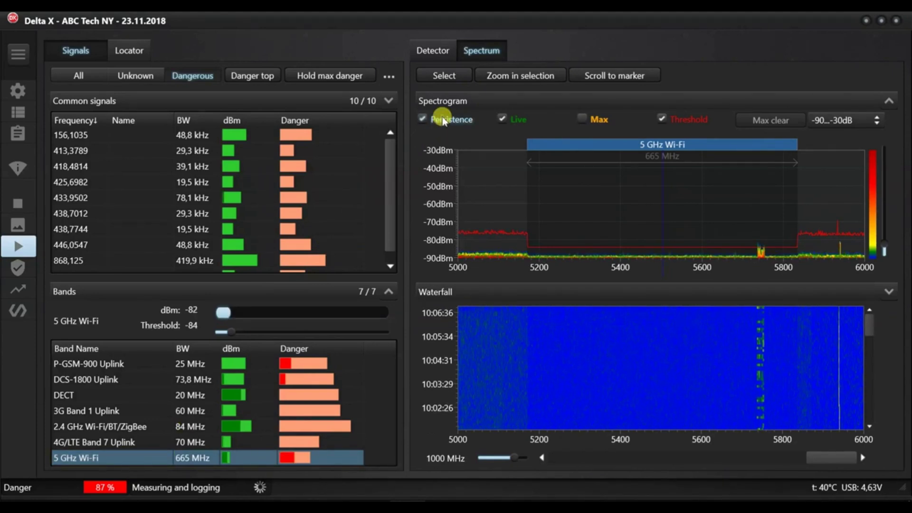
click(444, 121)
click(444, 121)
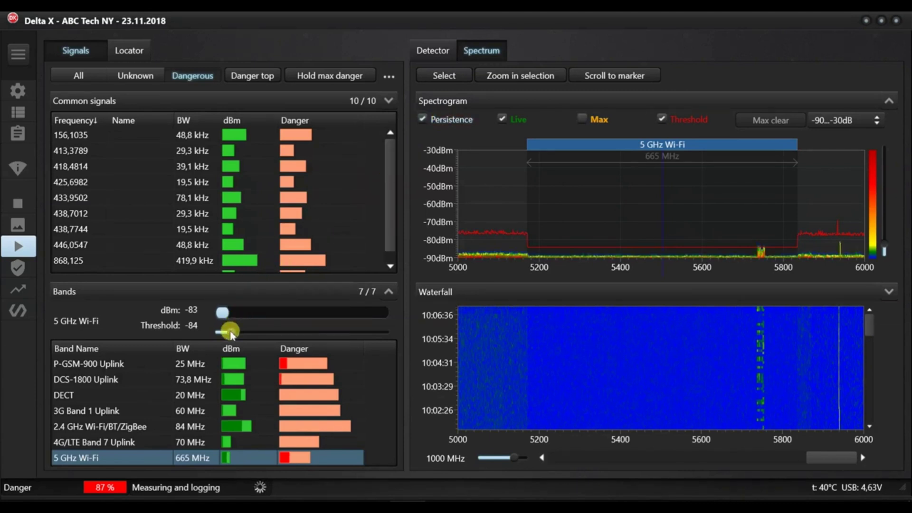
drag(231, 335, 242, 337)
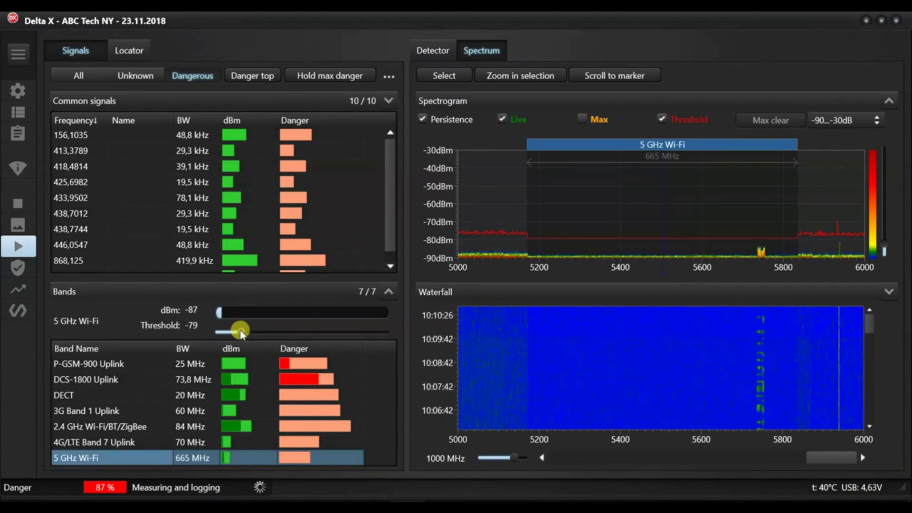
Set the P-GSM-900 Uplink and DCS-1800 Uplink band thresholds both to -60 dBm
click(164, 364)
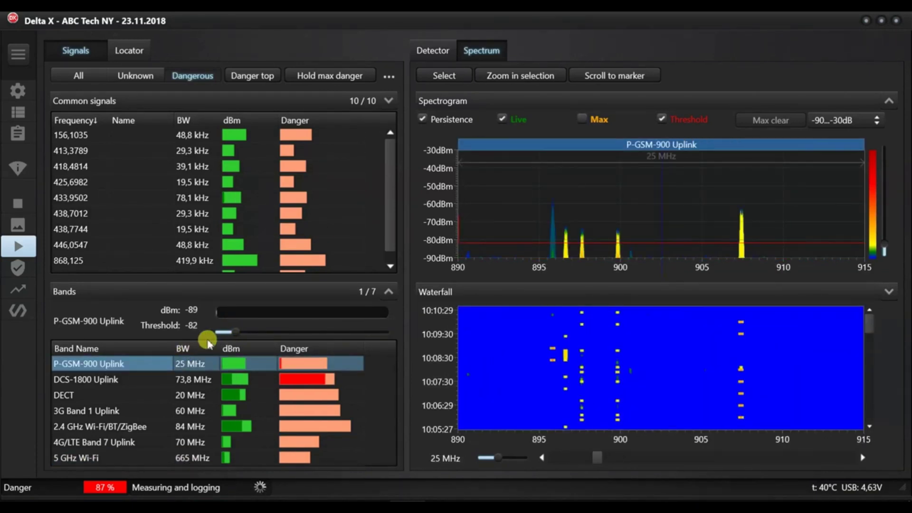
drag(236, 331, 274, 334)
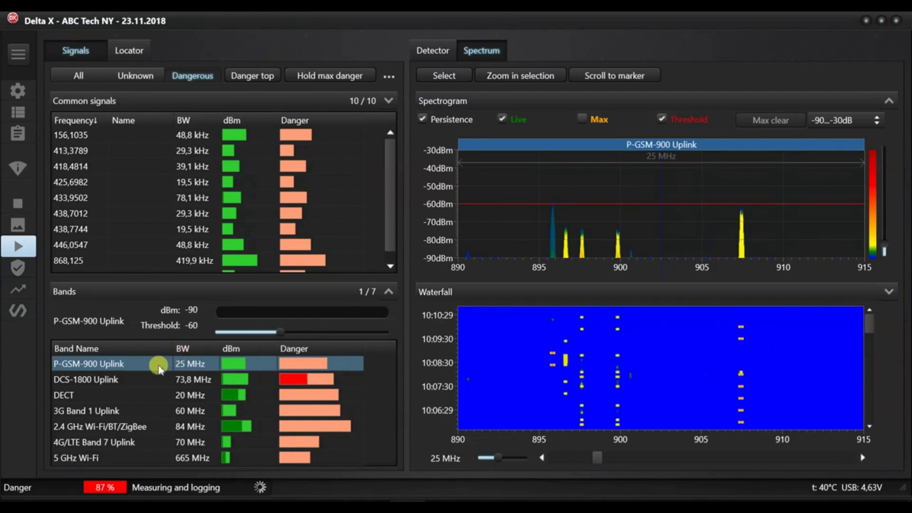
click(134, 380)
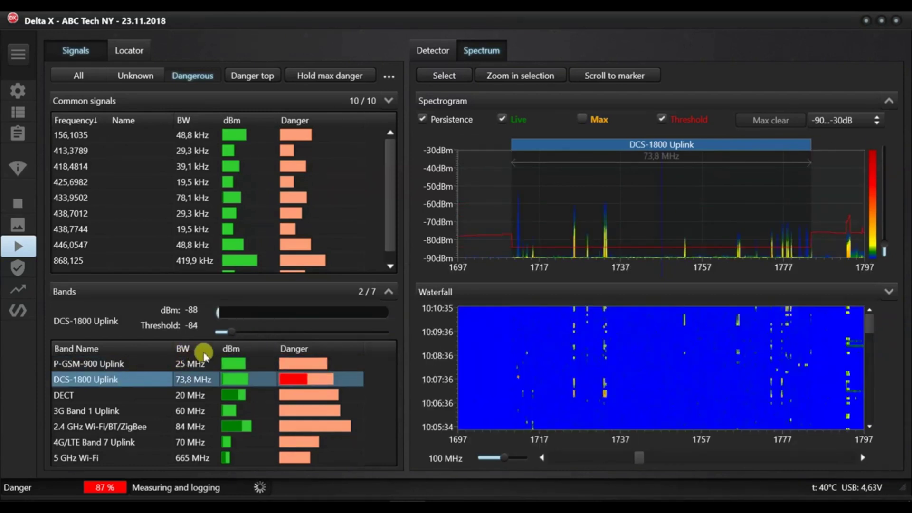
click(229, 333)
drag(231, 334, 274, 337)
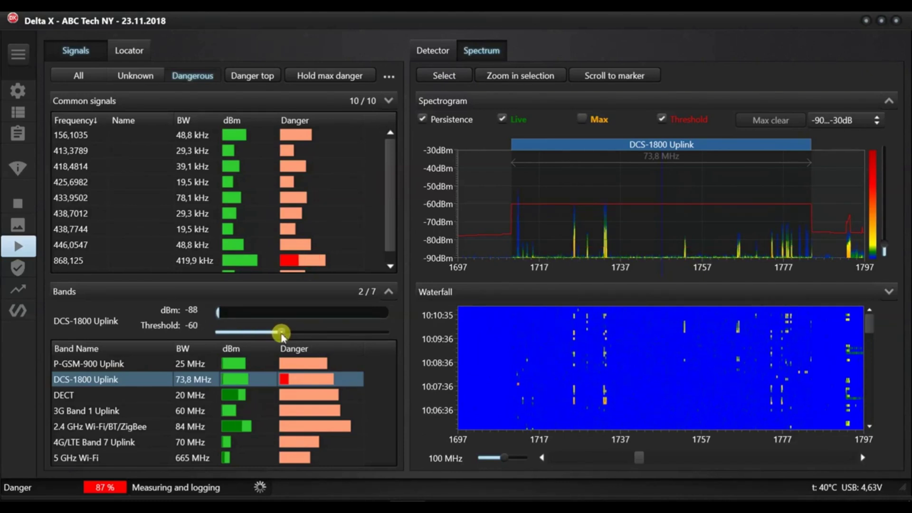
Show the DCS-1800 Downlink spectrum (1792–1892 MHz) and restore the Dangerous-only list filter
click(80, 77)
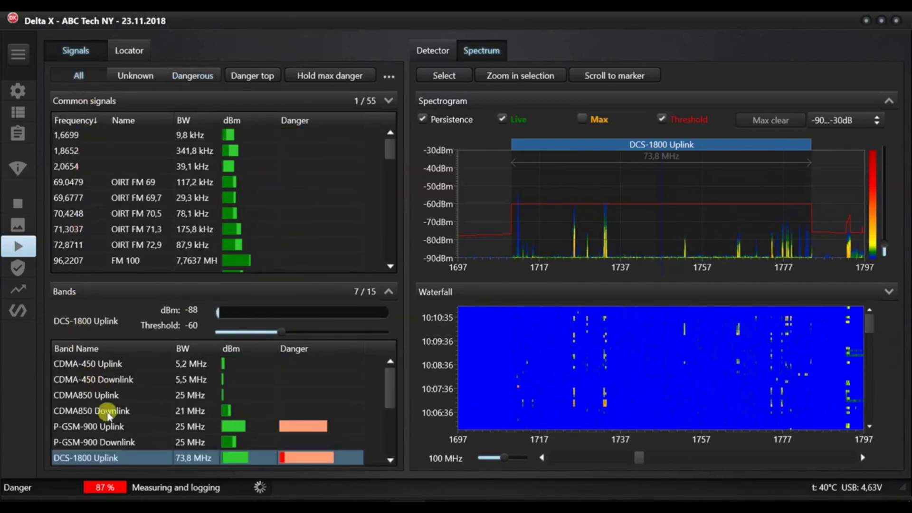
click(124, 443)
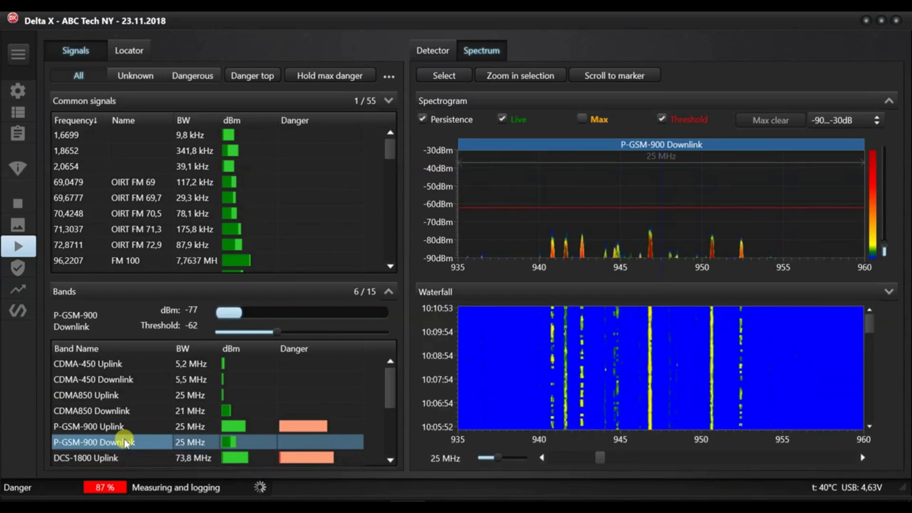
scroll(124, 442, down, 1)
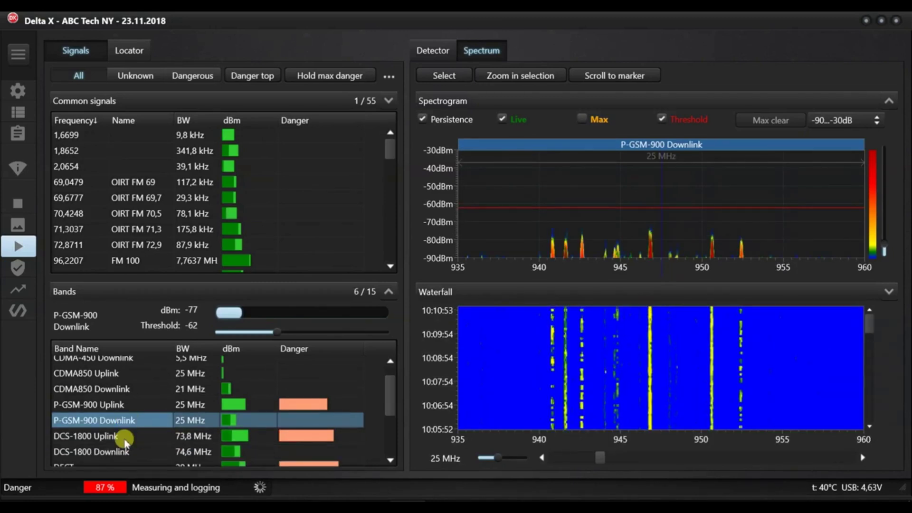
click(126, 451)
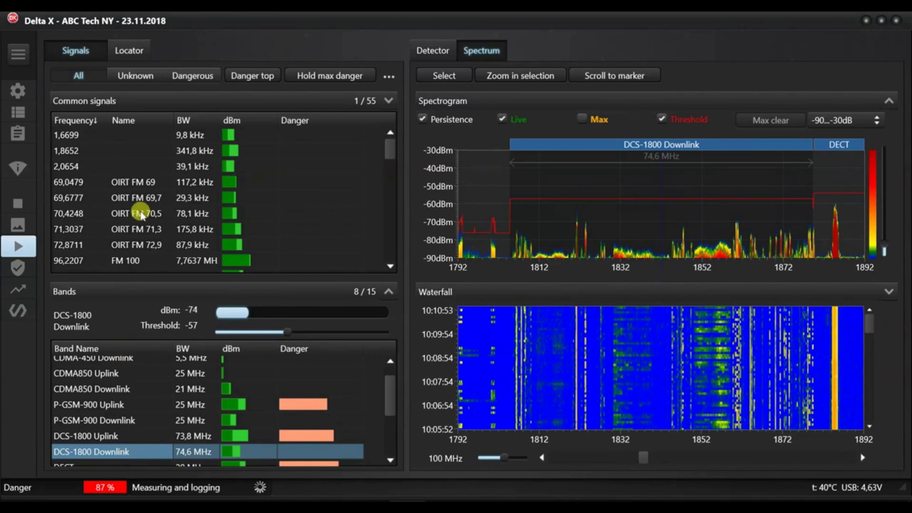
click(189, 75)
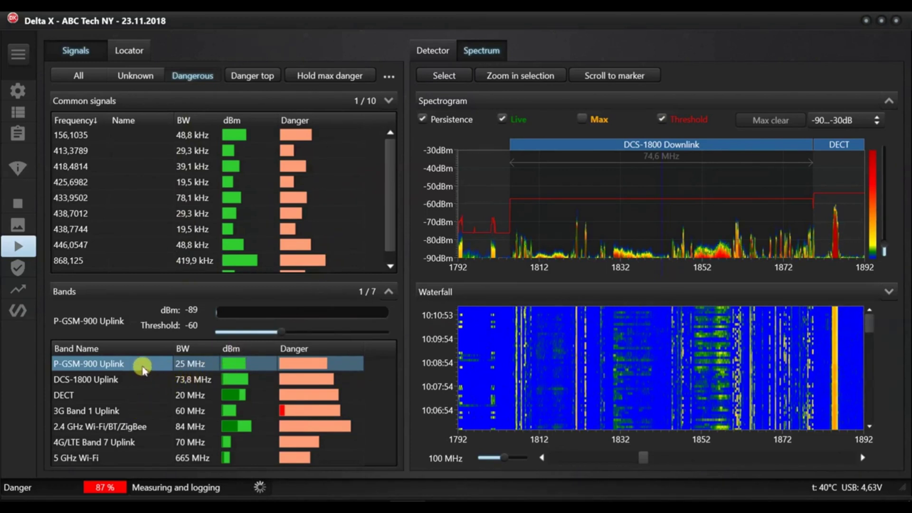
Delete all recorded signals and bands using the list's All signals > Delete all command
right_click(142, 365)
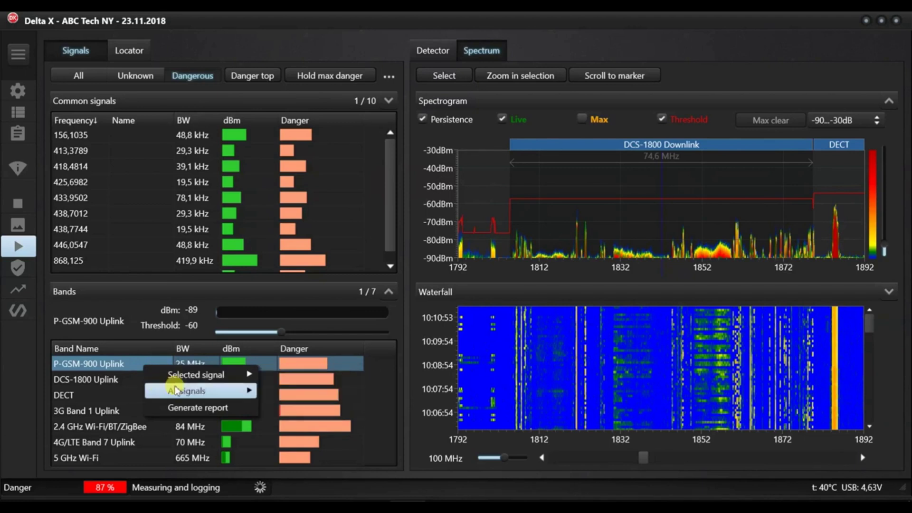
mouse_move(200, 391)
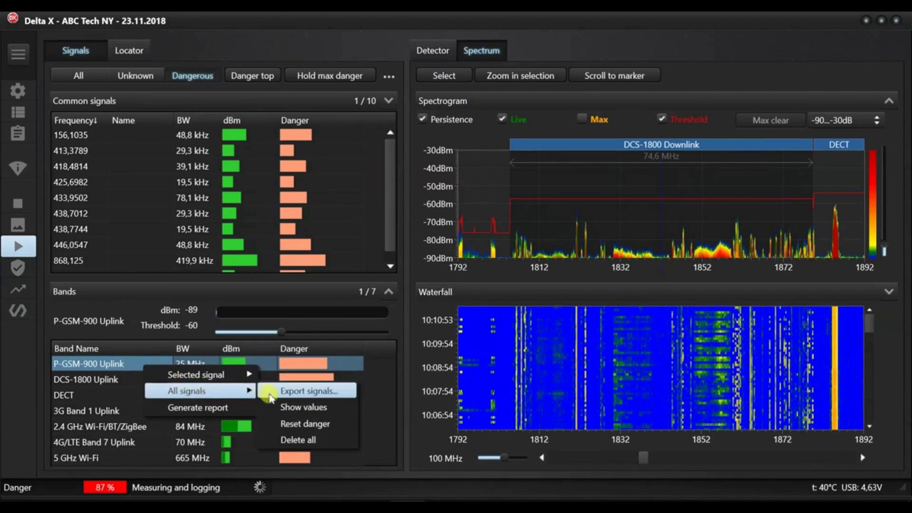
click(272, 420)
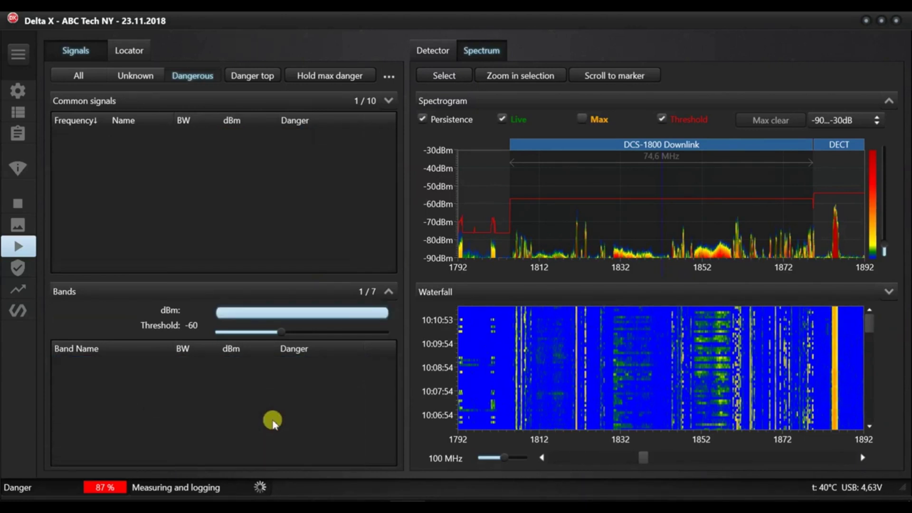
Collapse the band controls and view the spectrum around 276 MHz at a 10 MHz span
click(390, 293)
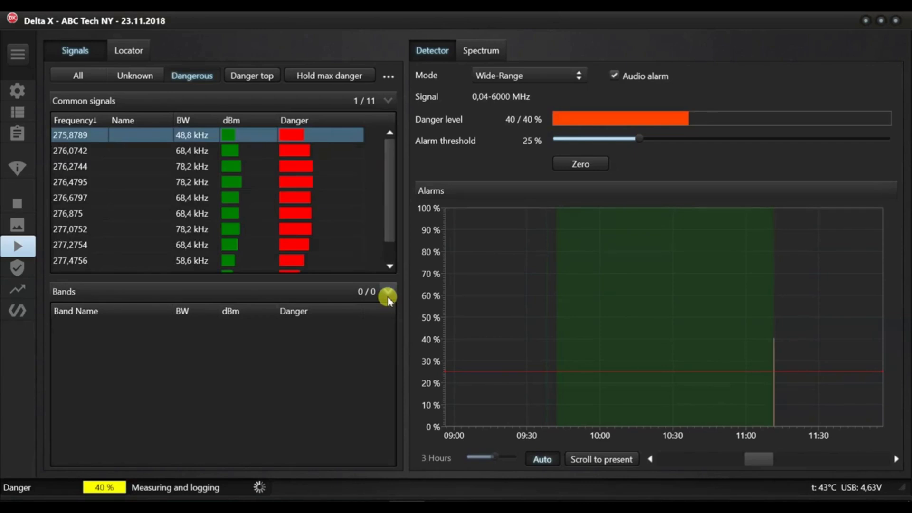
click(479, 51)
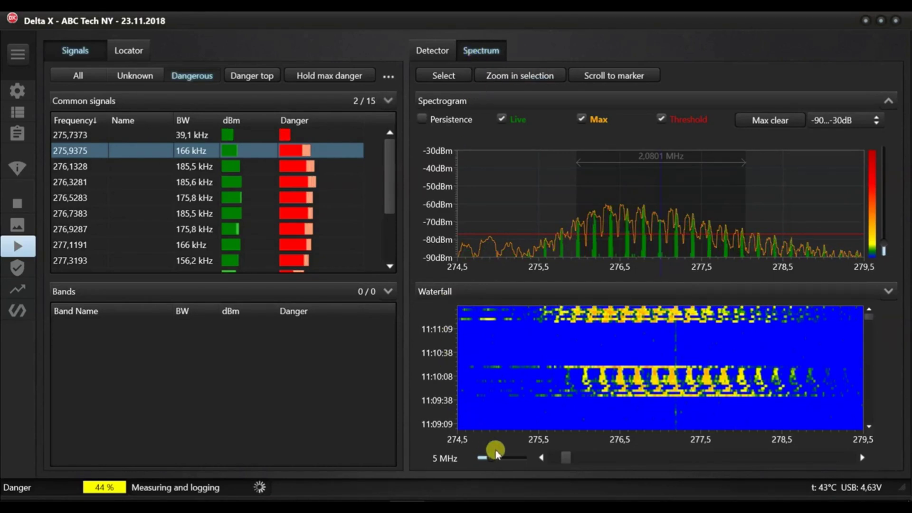
click(509, 458)
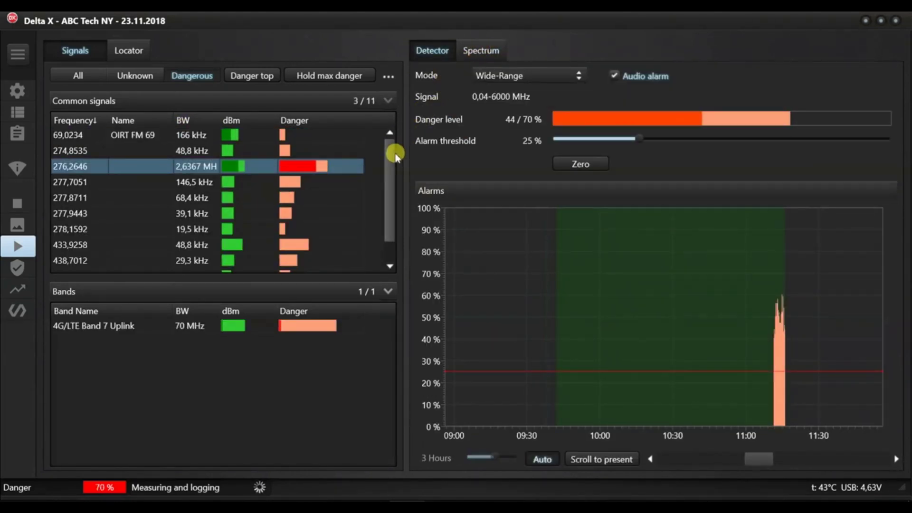
Switch the detector to Signal mode to track the 276,2646 MHz signal
mouse_move(396, 154)
mouse_down()
mouse_move(392, 183)
mouse_move(392, 152)
mouse_up()
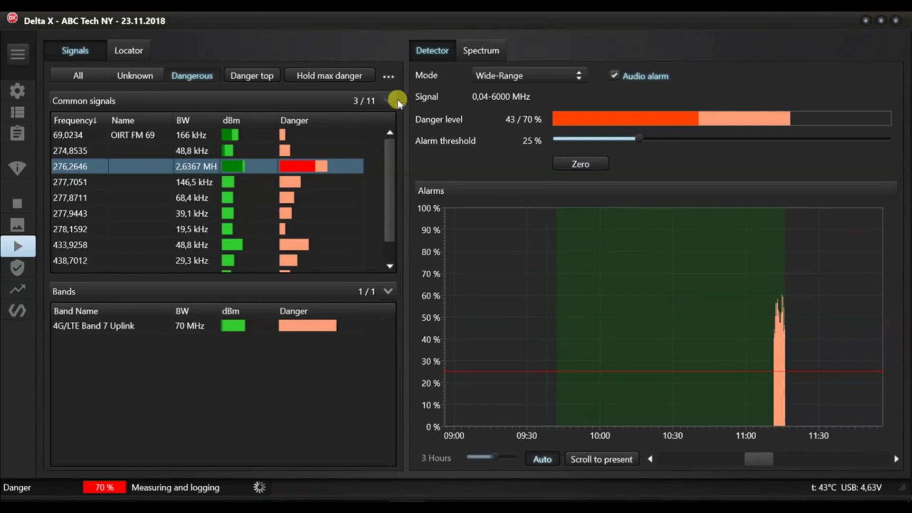
click(478, 51)
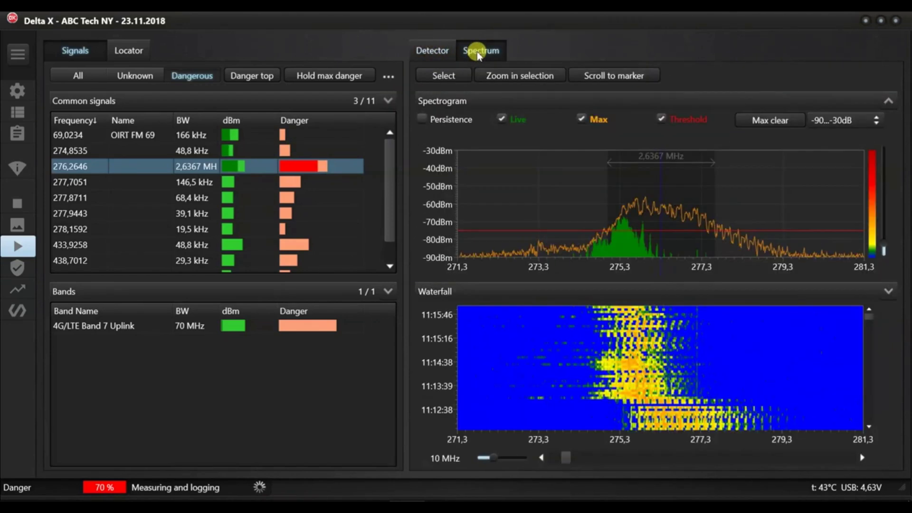
click(435, 49)
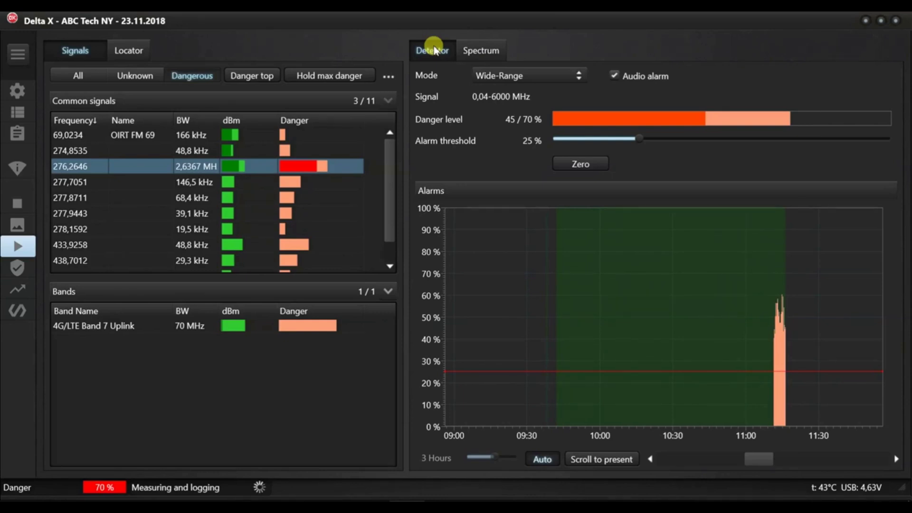
click(481, 75)
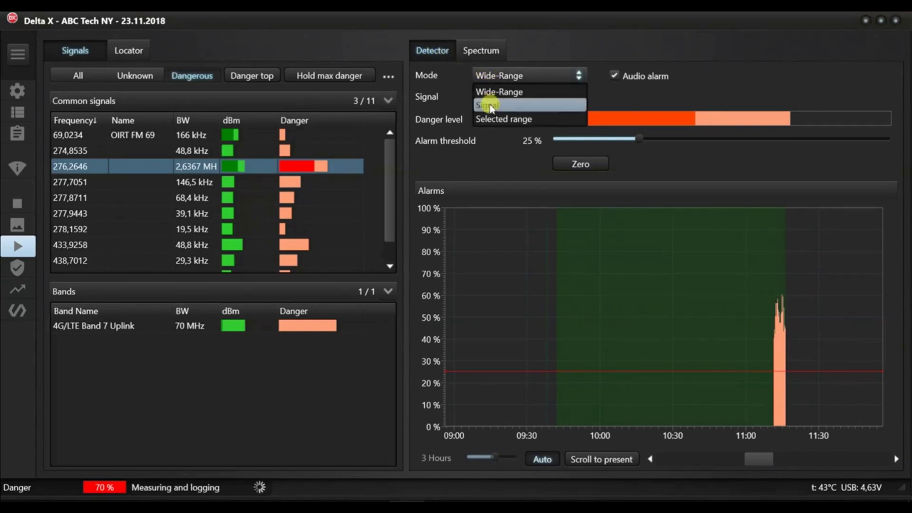
click(490, 105)
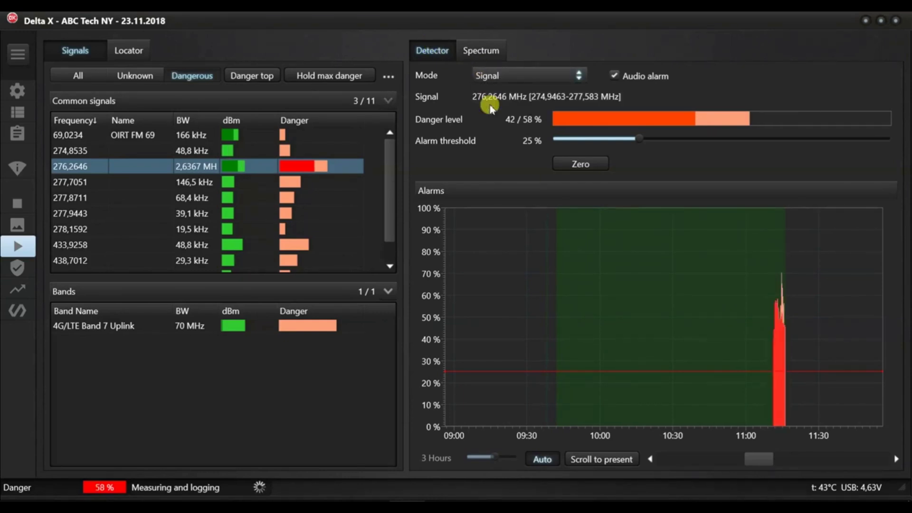
Zoom the Alarms chart to roughly a 15-minute window
click(543, 461)
scroll(780, 349, up, 3)
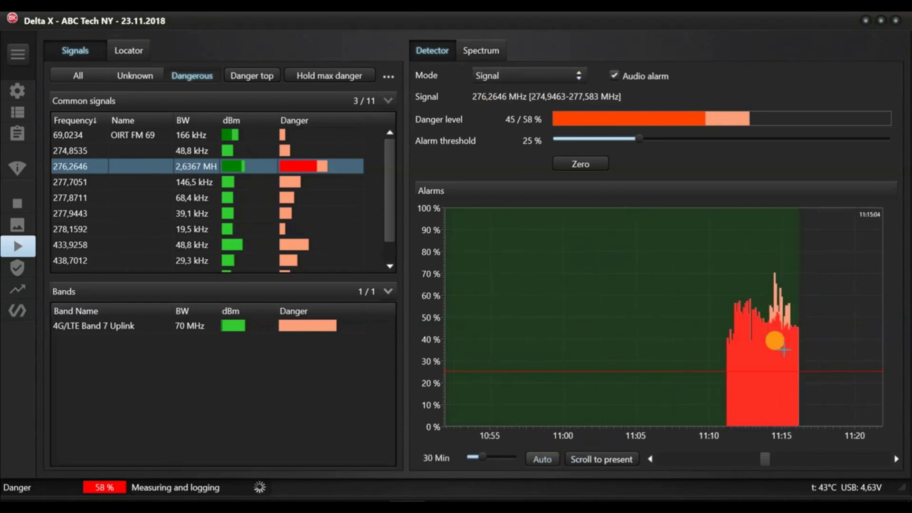
scroll(784, 350, up, 3)
scroll(774, 350, down, 2)
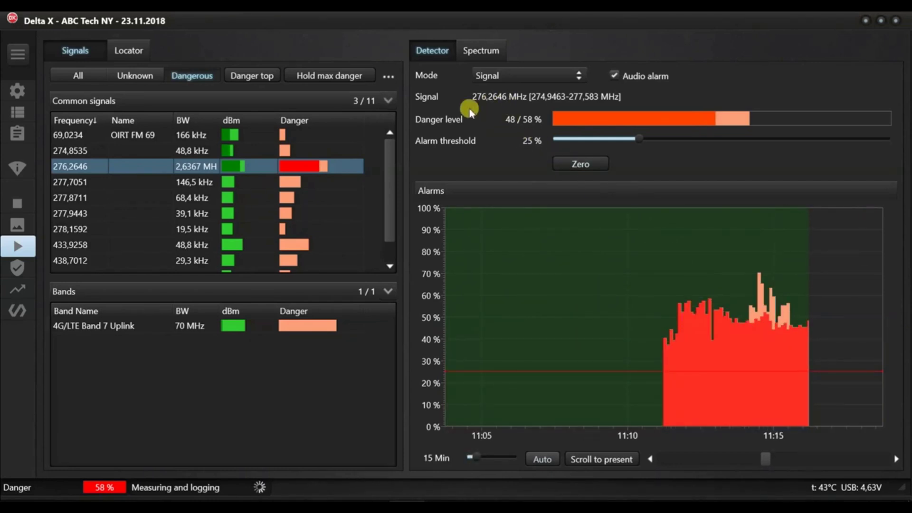
Select the 276,5234 MHz signal and show its spectrum and waterfall across 266–291 MHz
click(136, 56)
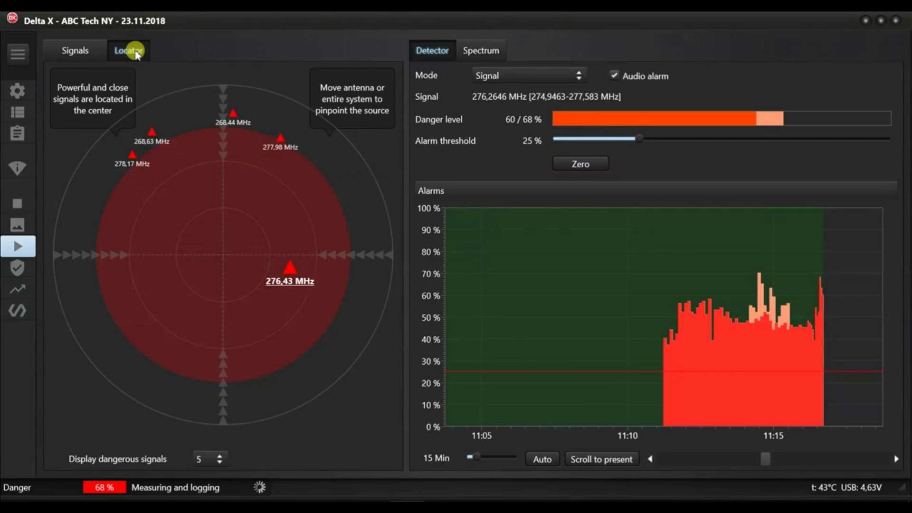
click(76, 47)
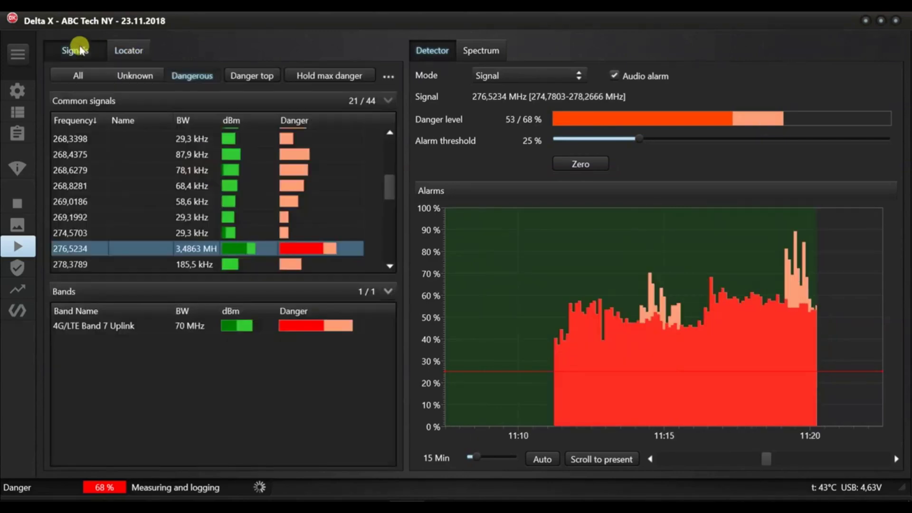
click(86, 230)
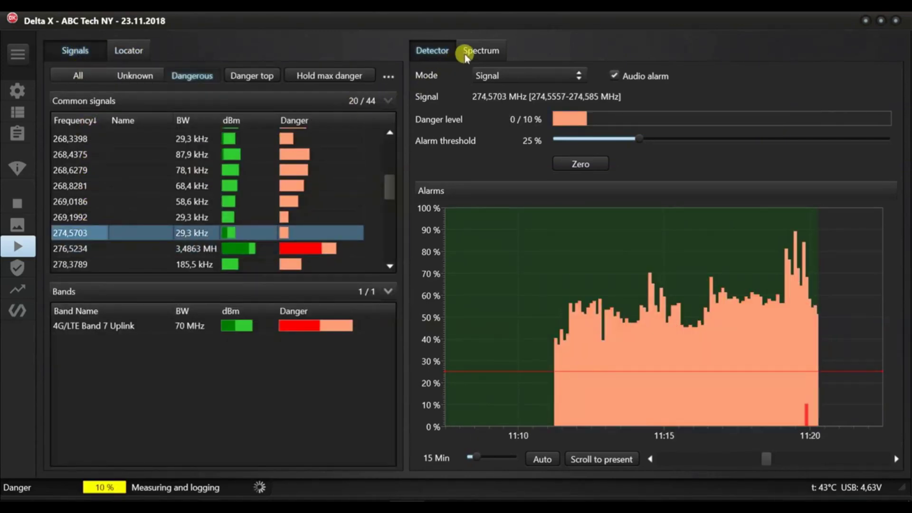
click(465, 53)
click(98, 249)
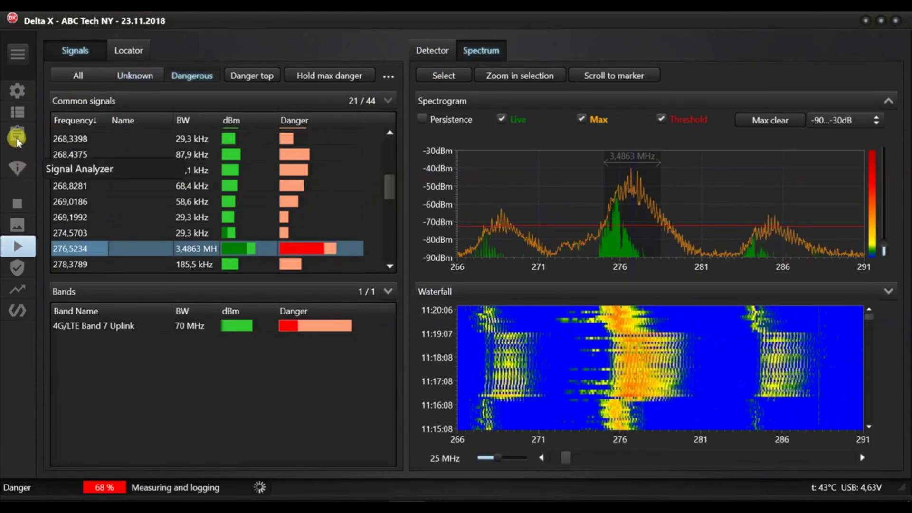
Switch Delta X to Signal Analyzer mode and collapse the mode list
click(18, 53)
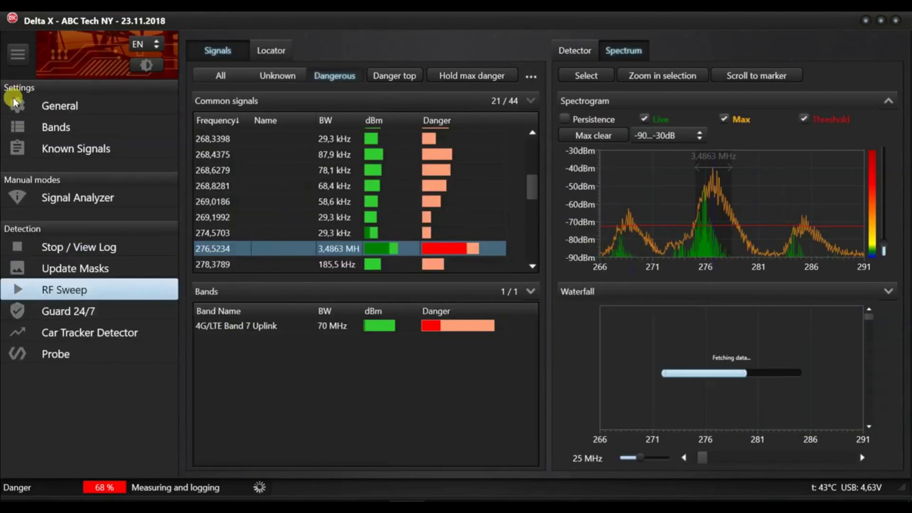
click(32, 196)
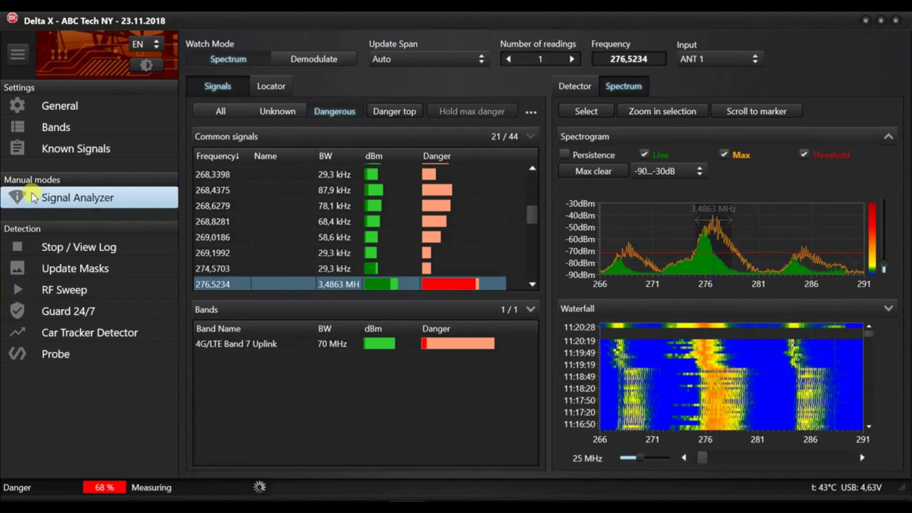
click(21, 75)
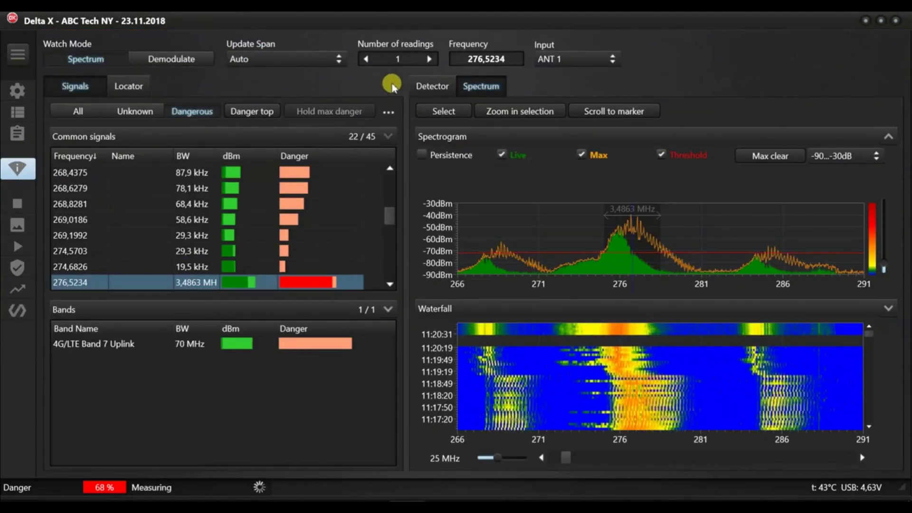
Review the Detector, Locator and enlarged Spectrum views, then select 4G/LTE Band 7 Uplink
click(420, 85)
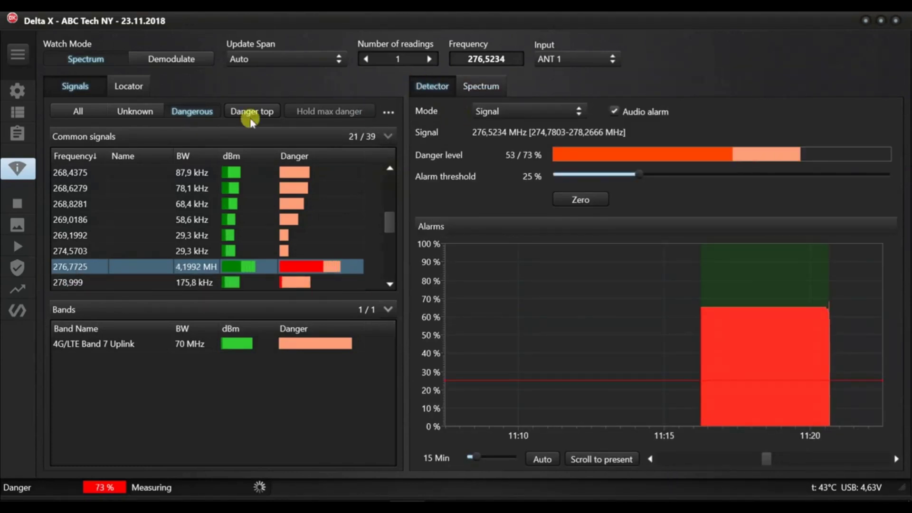
click(128, 86)
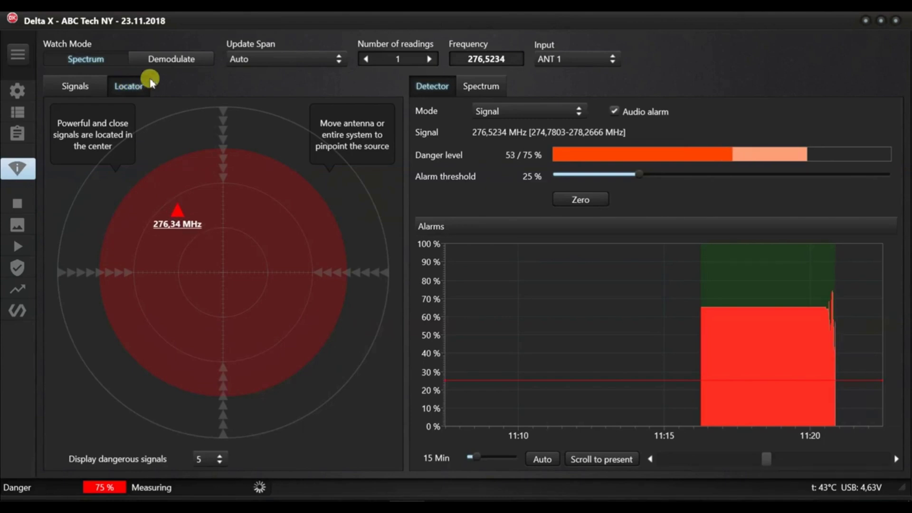
click(478, 90)
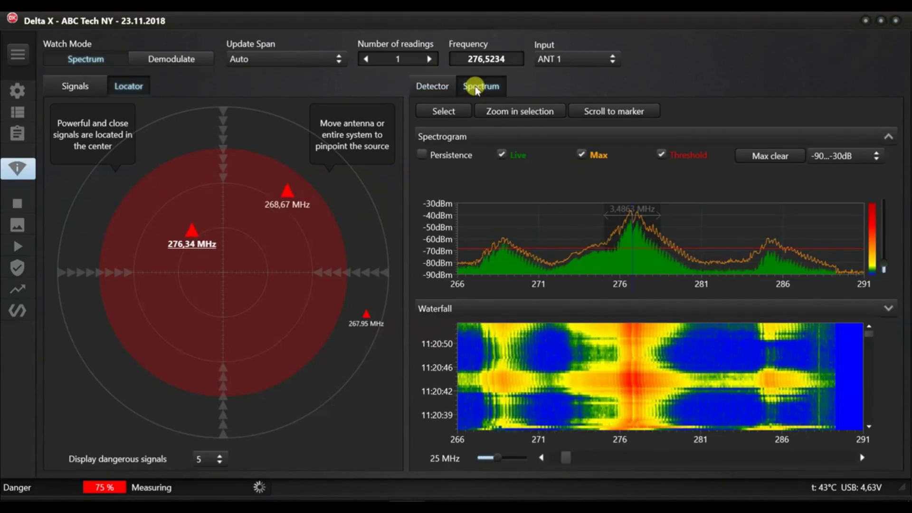
click(550, 135)
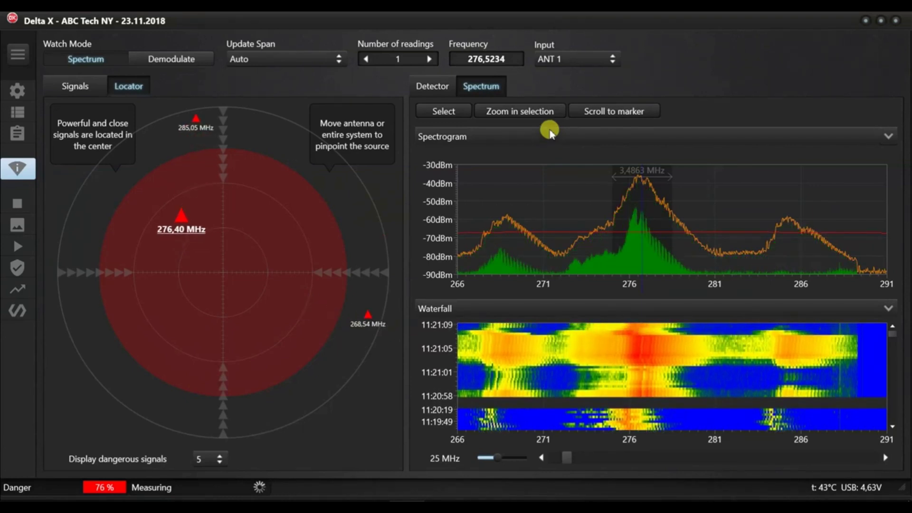
click(75, 85)
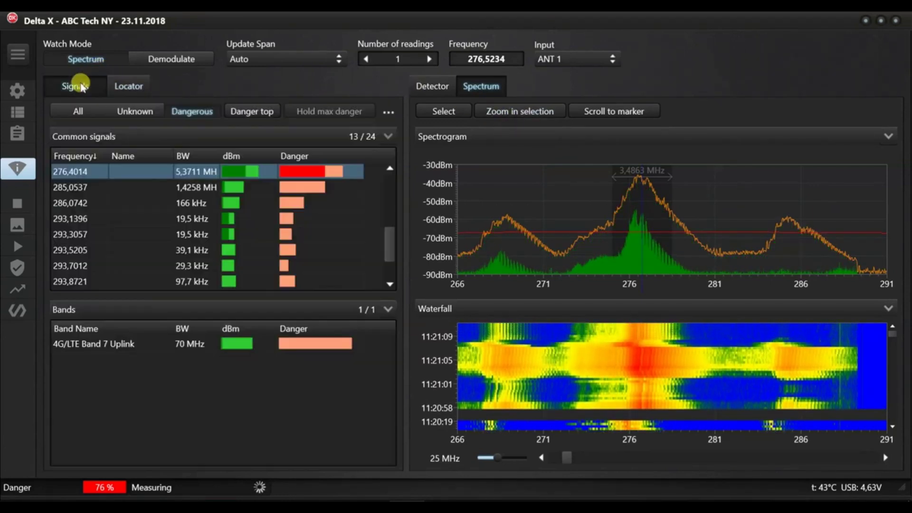
click(93, 343)
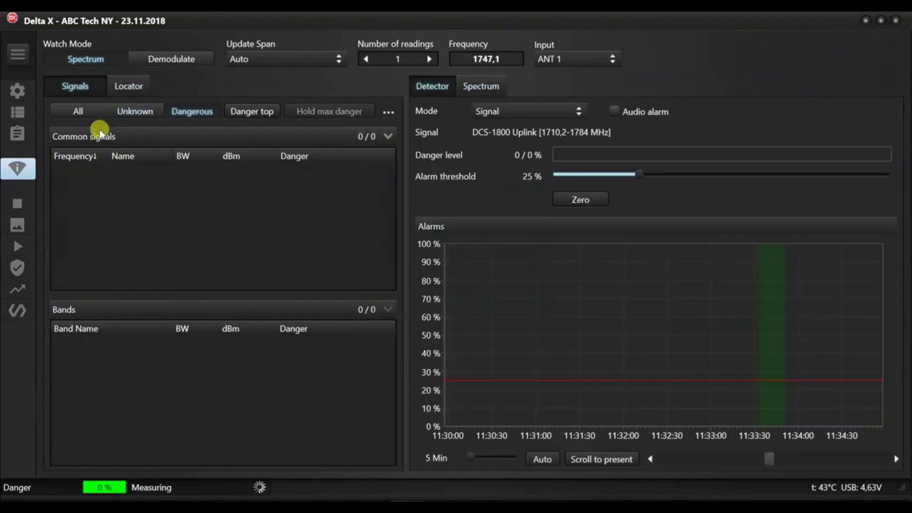
Start a wide-range RF sweep covering 0,04–6000 MHz
click(18, 246)
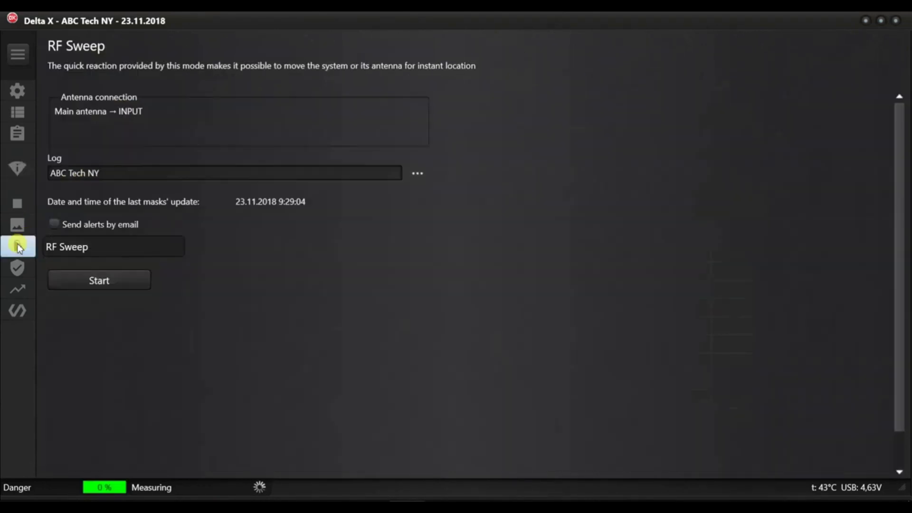
click(94, 281)
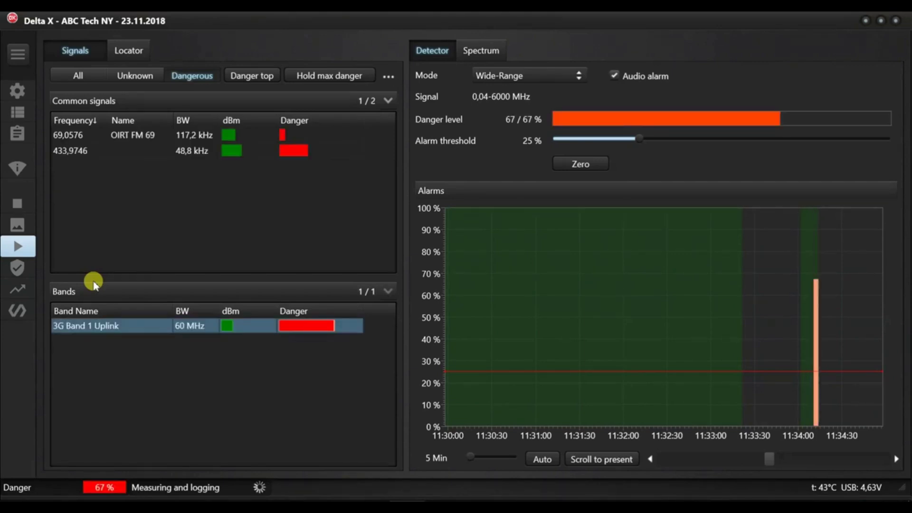
Inspect the DCS-1800 Uplink on the locator radar and in its 1697–1797 MHz spectrum
click(133, 52)
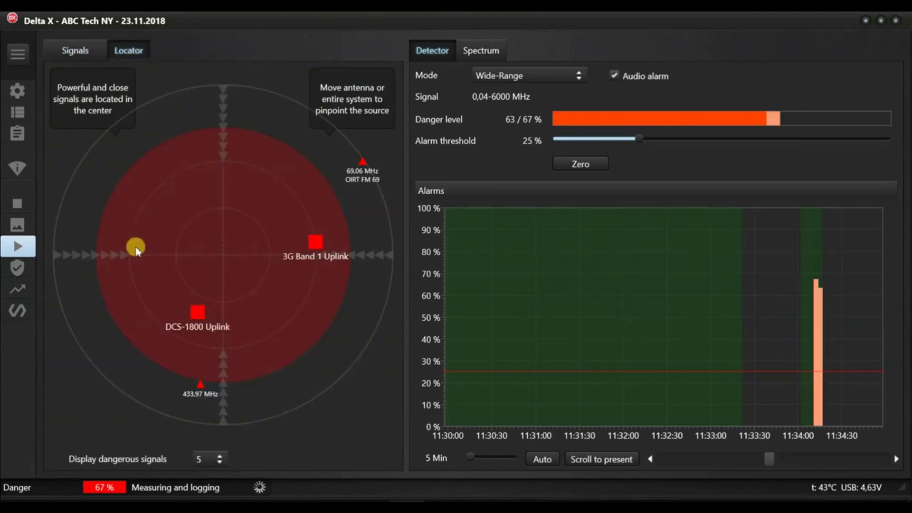
click(195, 326)
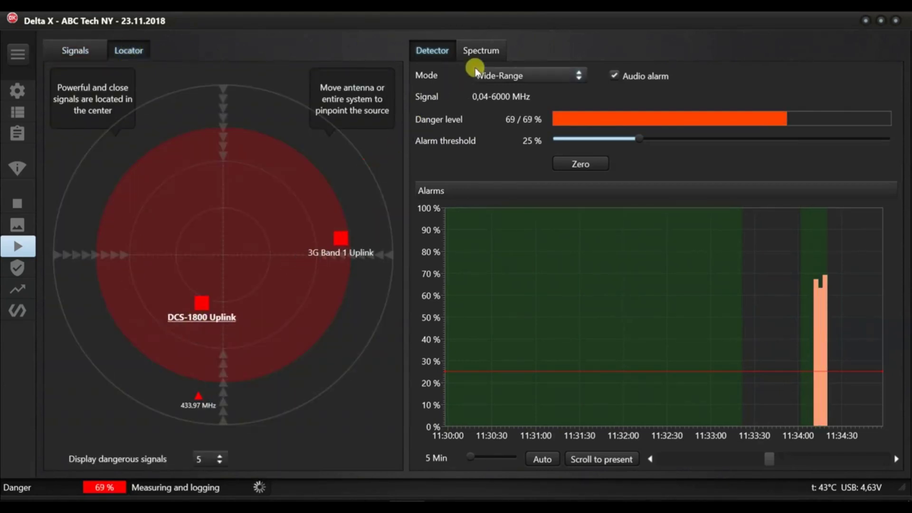
click(480, 51)
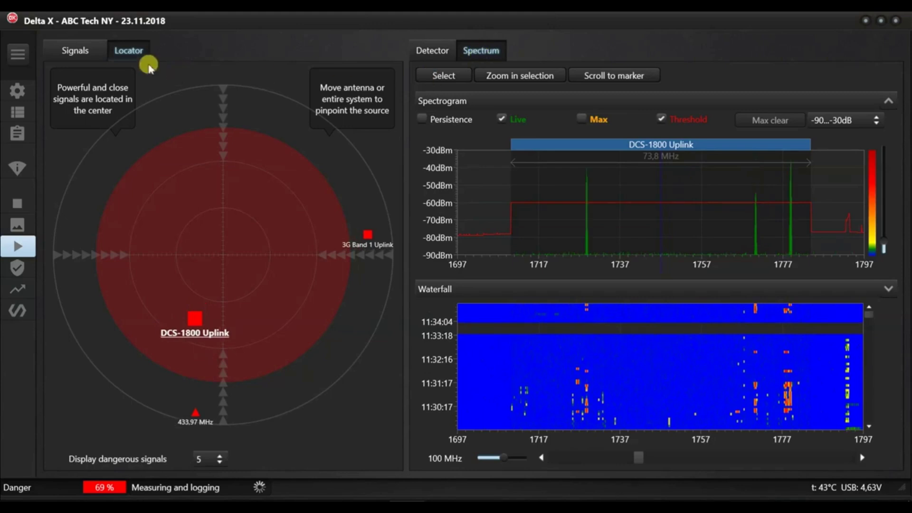
click(74, 49)
click(91, 343)
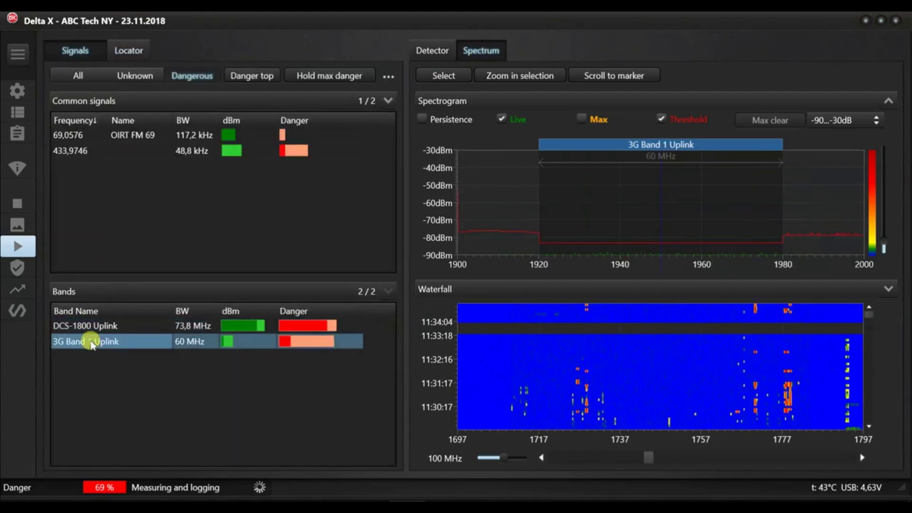
click(93, 327)
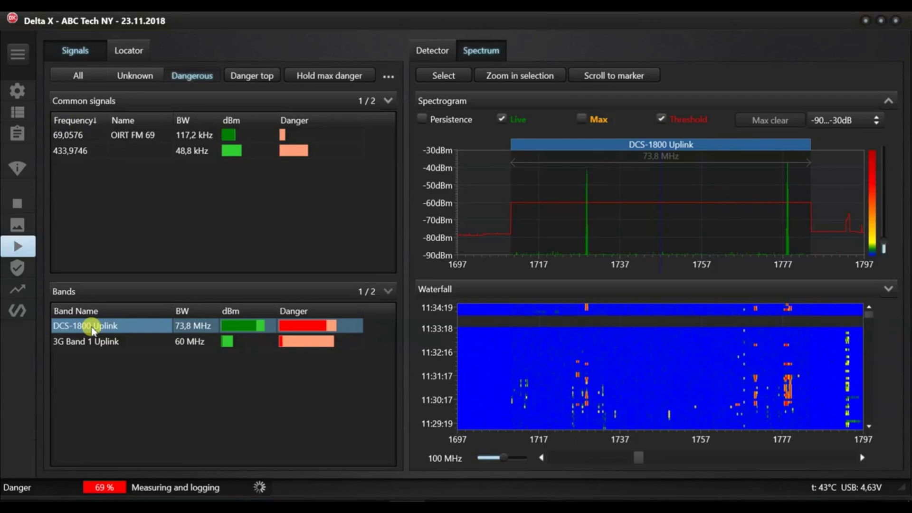
click(128, 54)
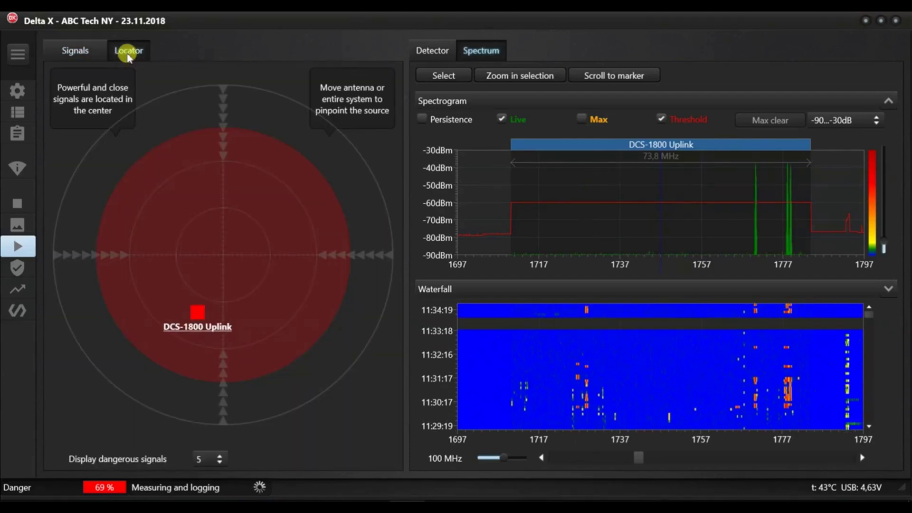
Switch to Signal Analyzer in Spectrum watch mode at 1747,1 MHz on ANT 1
click(19, 170)
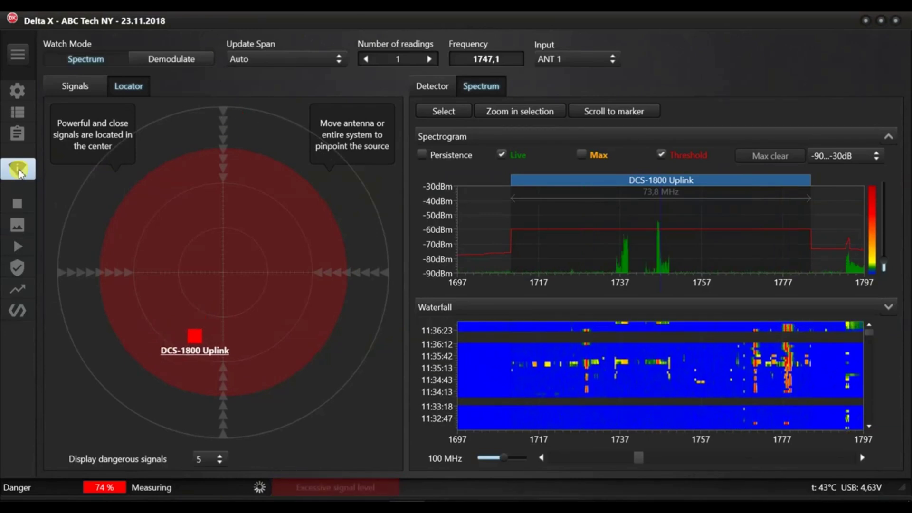